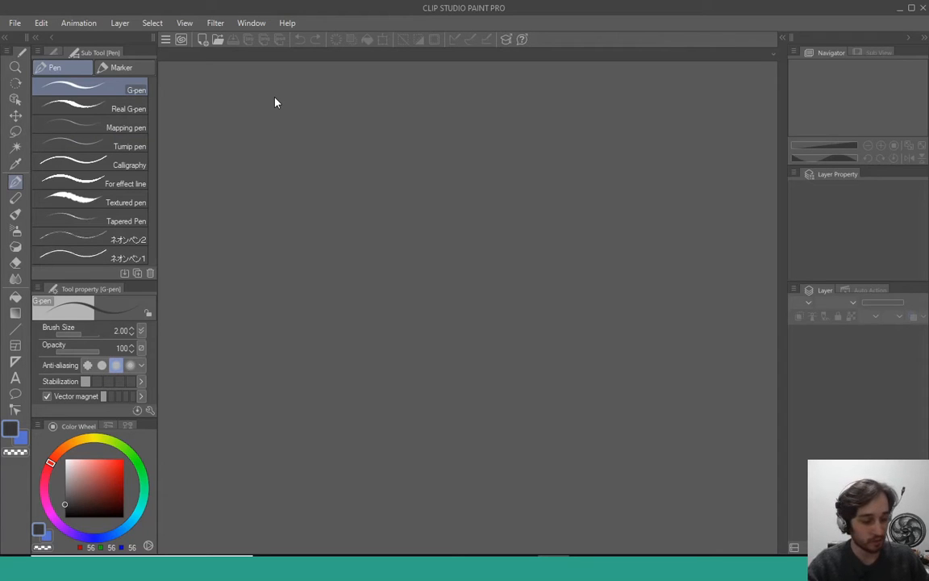
Step: Create a new A5 illustration of 1748 x 2480 px at 300 dpi
key(ctrl+n)
click(502, 87)
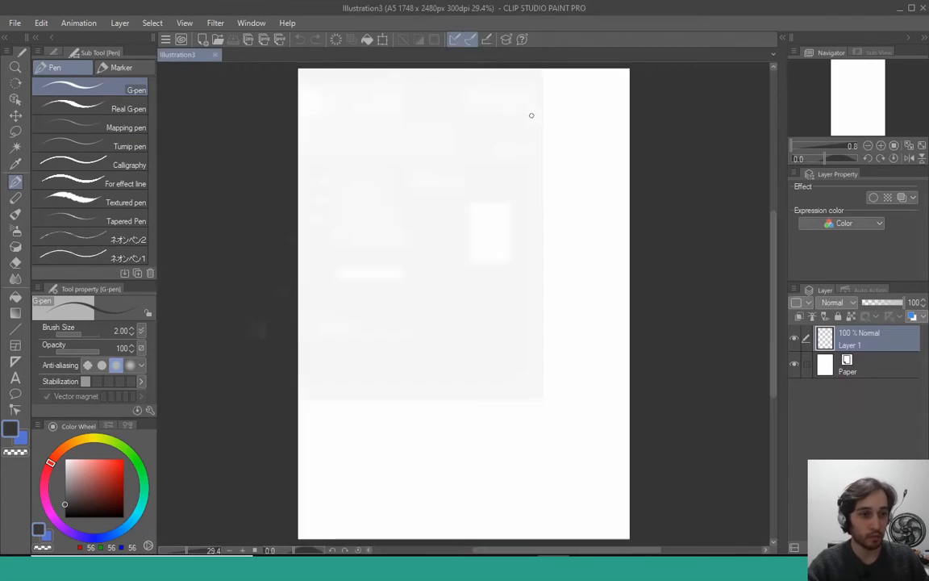
key(slash)
scroll(436, 201, down, 1)
drag(325, 125, 317, 120)
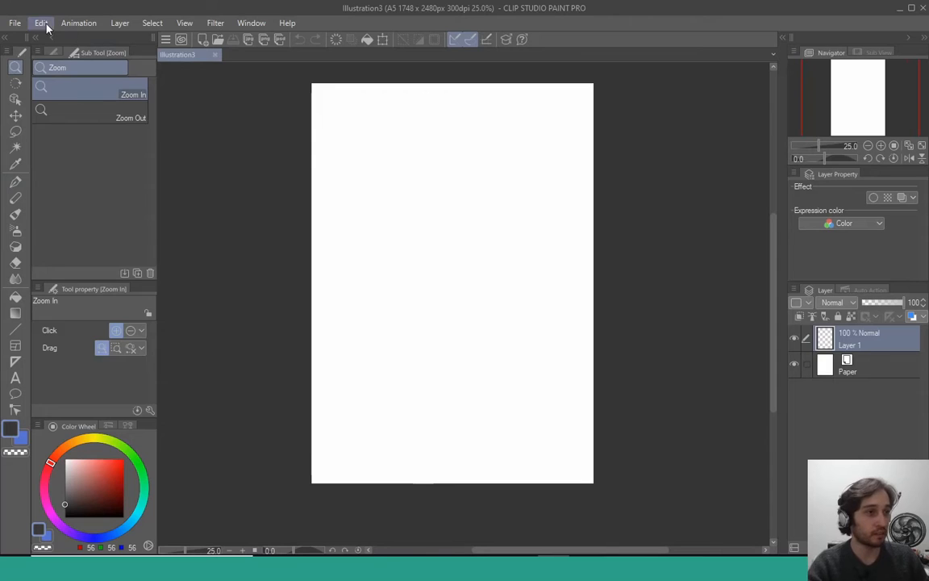
Step: Crop the canvas from its upper and lower edges to a landscape format of 1748 x 904 px
click(42, 23)
click(118, 338)
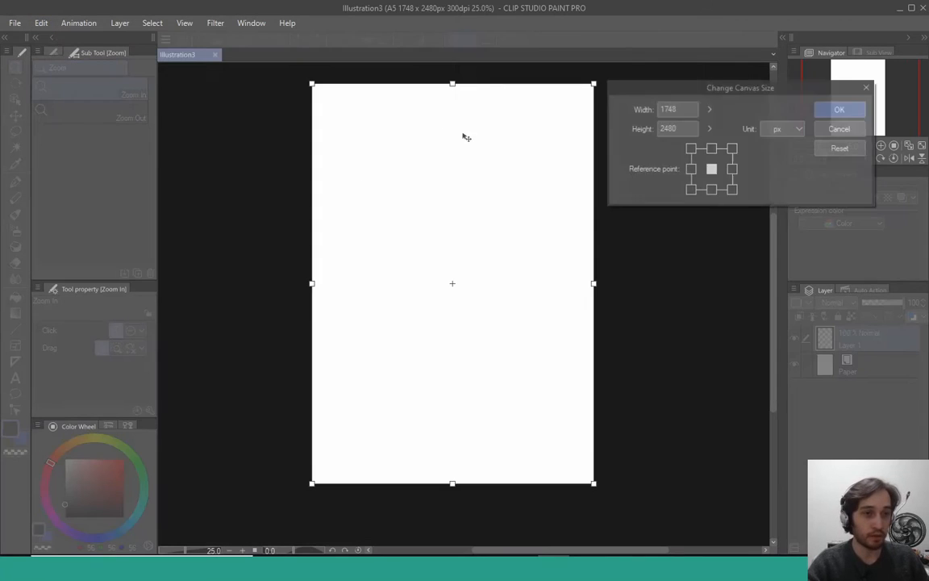
drag(452, 83, 439, 222)
drag(450, 484, 479, 371)
click(839, 109)
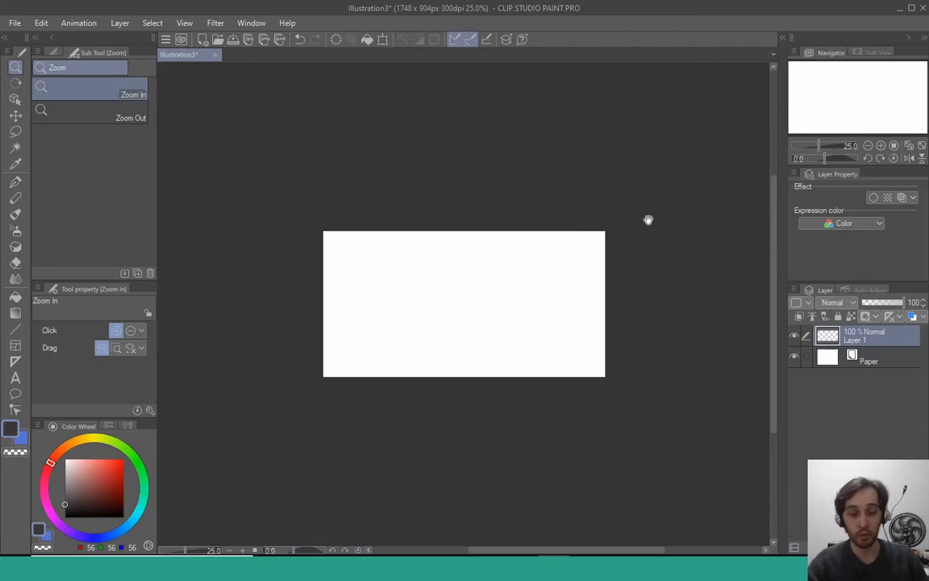
Step: Draw a curvy freehand G-pen stroke on Layer 1 and erase parts of it with the Hard eraser
drag(648, 220, 649, 211)
scroll(525, 294, up, 1)
scroll(524, 304, up, 1)
drag(523, 314, 566, 327)
key(p)
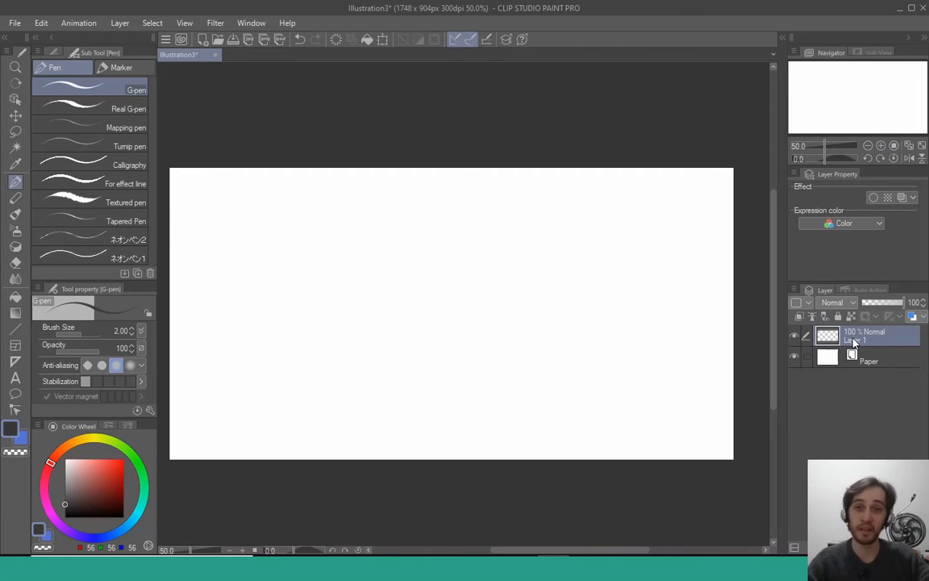
mouse_move(315, 303)
mouse_down()
mouse_move(515, 356)
mouse_move(603, 229)
mouse_up()
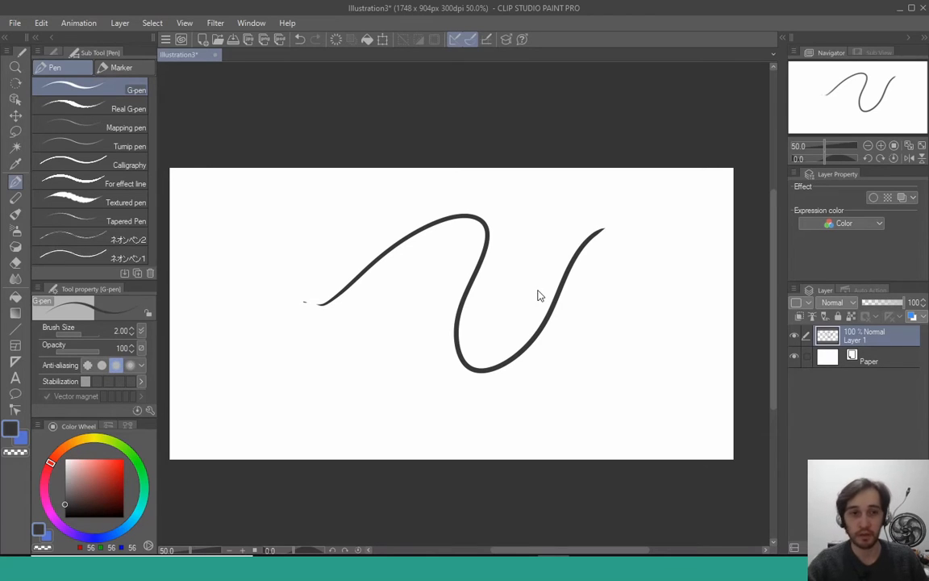
key(ctrl+z)
mouse_move(468, 334)
mouse_down()
mouse_move(397, 286)
mouse_move(565, 250)
mouse_up()
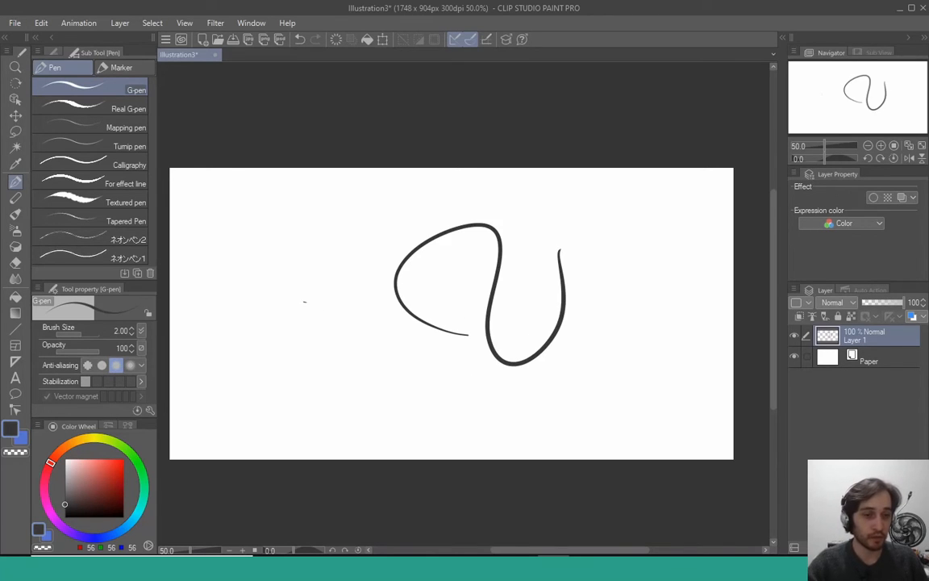
key(e)
drag(492, 325, 543, 349)
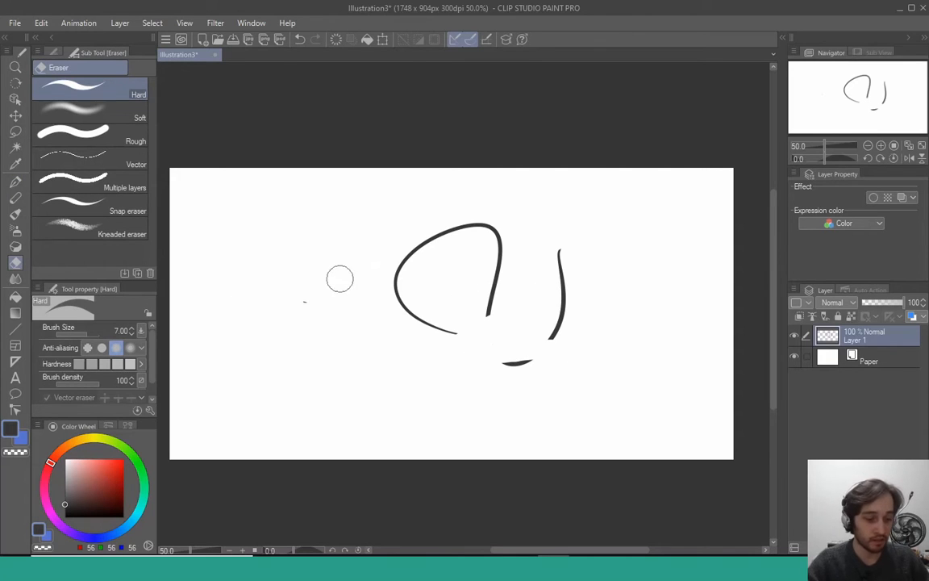
Step: Apply a horizontal foreground-to-transparent gradient over Layer 1, and clear the layer's contents
key(g)
key(g)
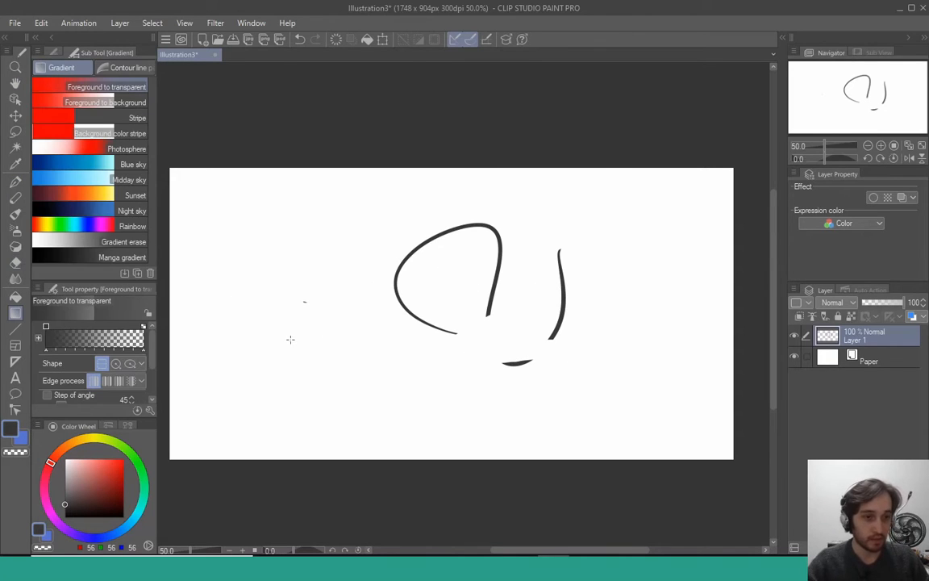
drag(262, 305, 760, 223)
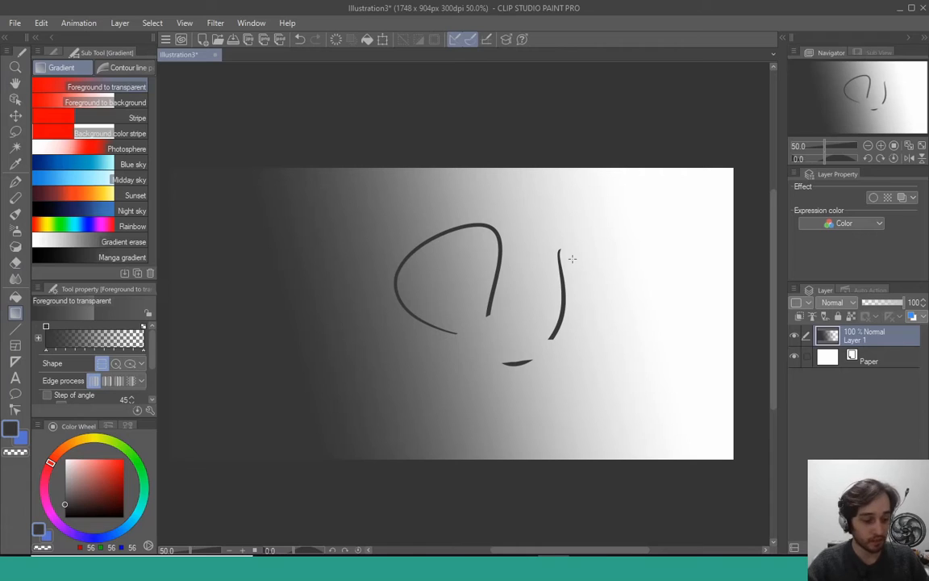
key(Delete)
Step: Fill the empty Layer 1 with the dark foreground color and undo the fill
key(g)
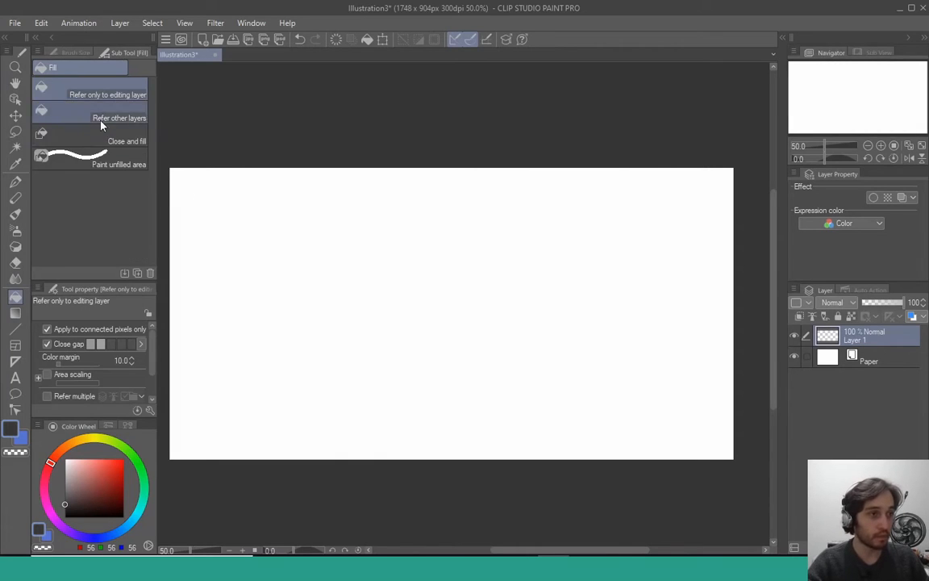
click(383, 259)
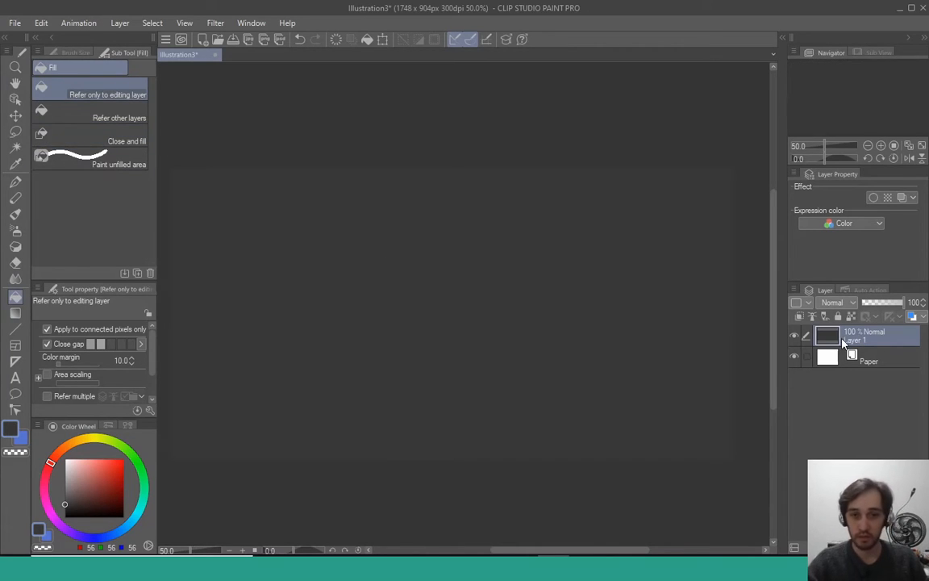
key(ctrl+z)
Step: Draw a vertical freehand line in the left part of the canvas with the G-pen and rename its layer raster
key(p)
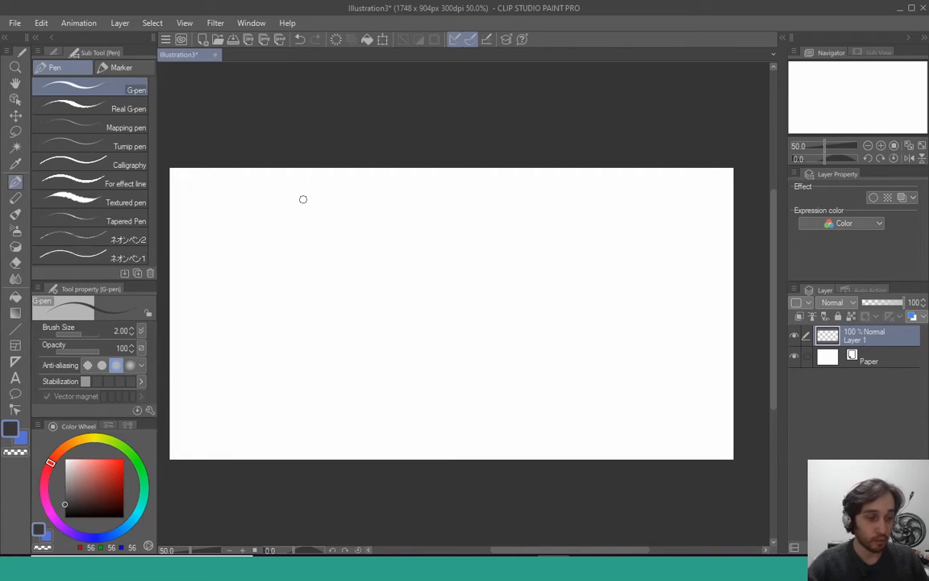
drag(304, 198, 300, 394)
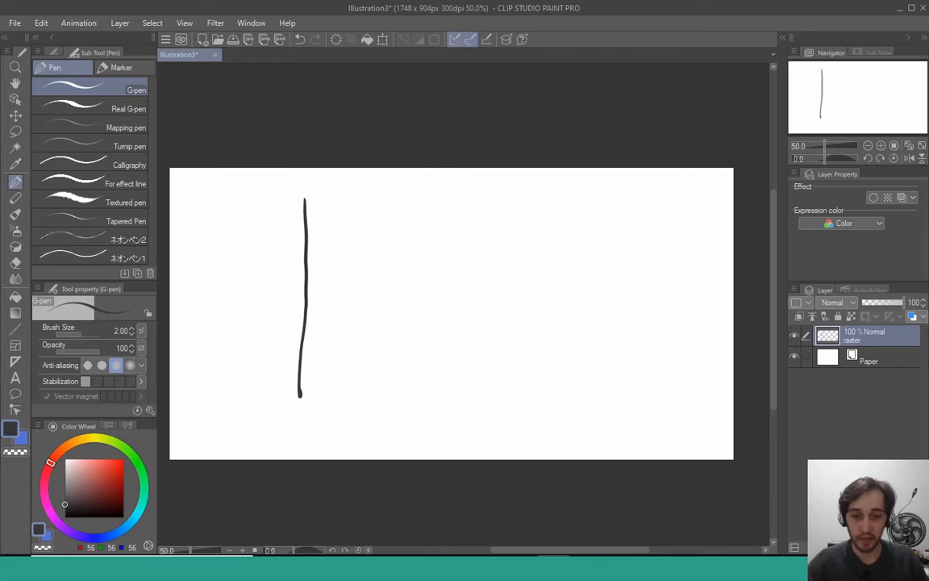
Step: Add a vector layer above the raster layer and name it vector
click(843, 547)
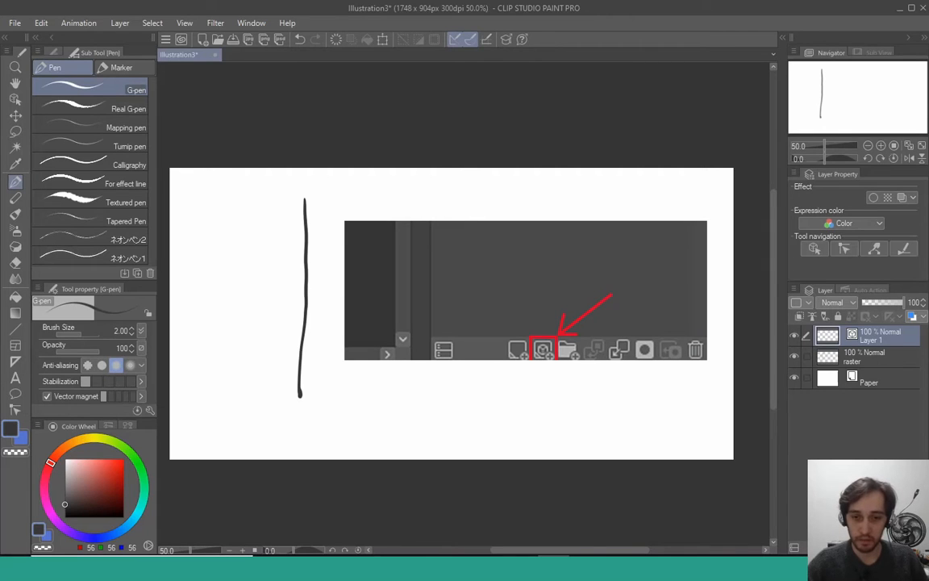
double_click(870, 339)
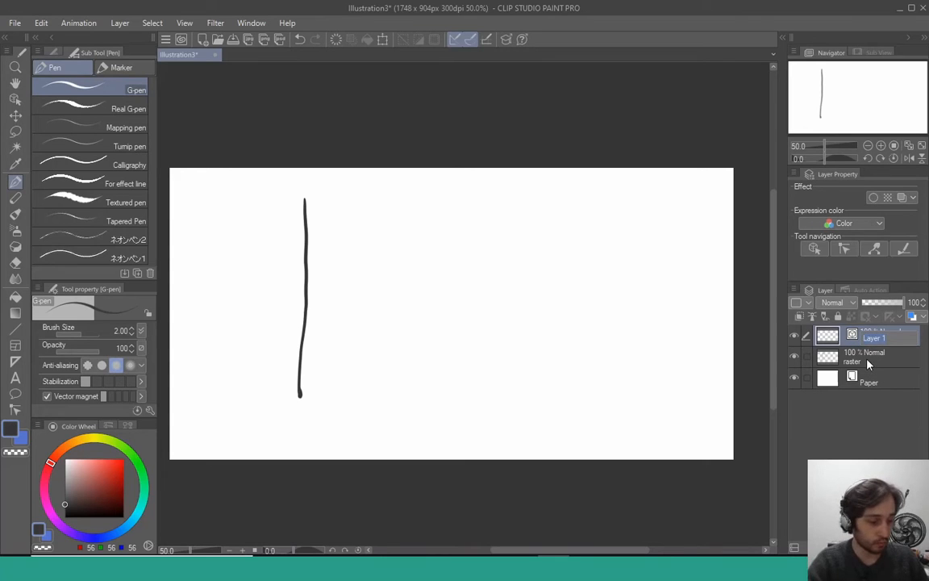
text(vector)
key(Return)
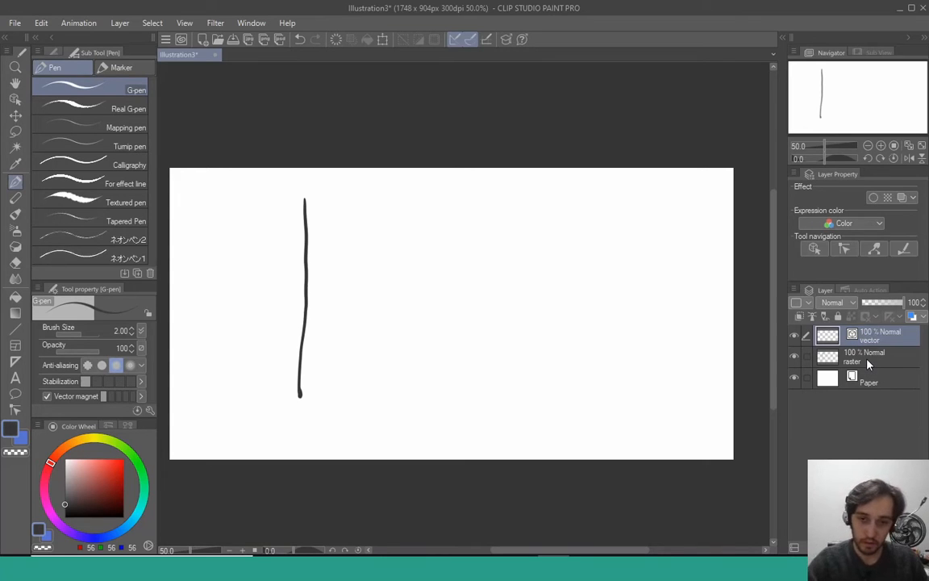
Step: Try the Gradient and Fill tools on a round lasso selection in the vector layer, and deselect the area
key(p)
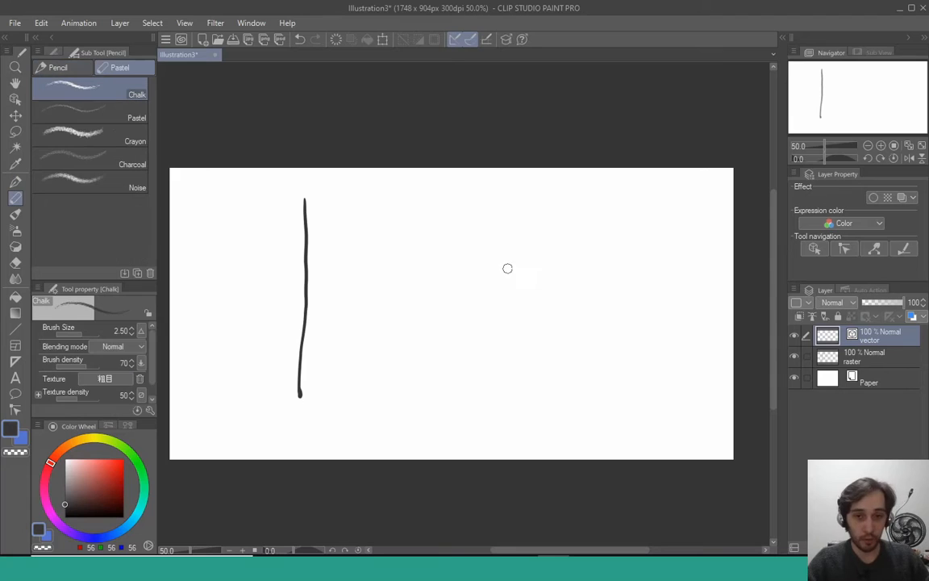
scroll(548, 291, up, 1)
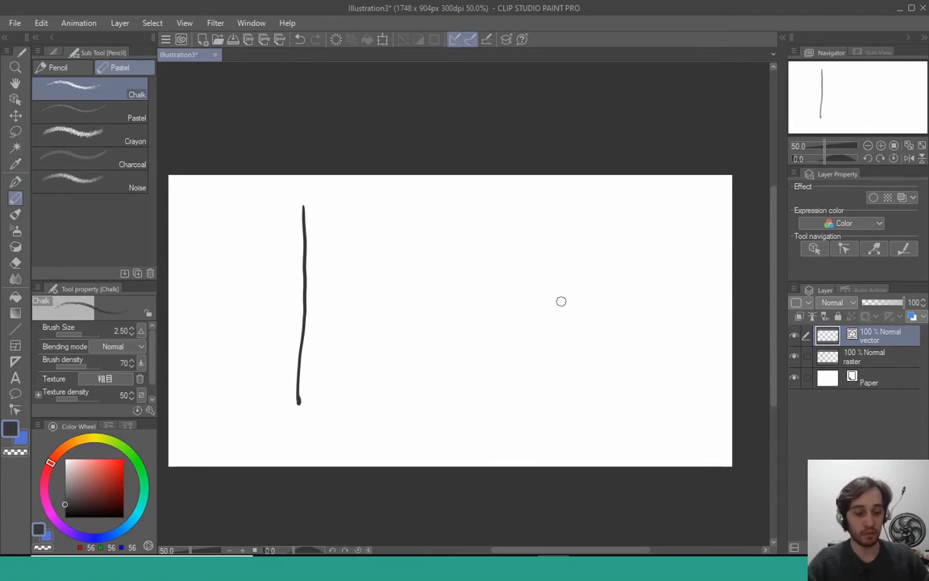
key(p)
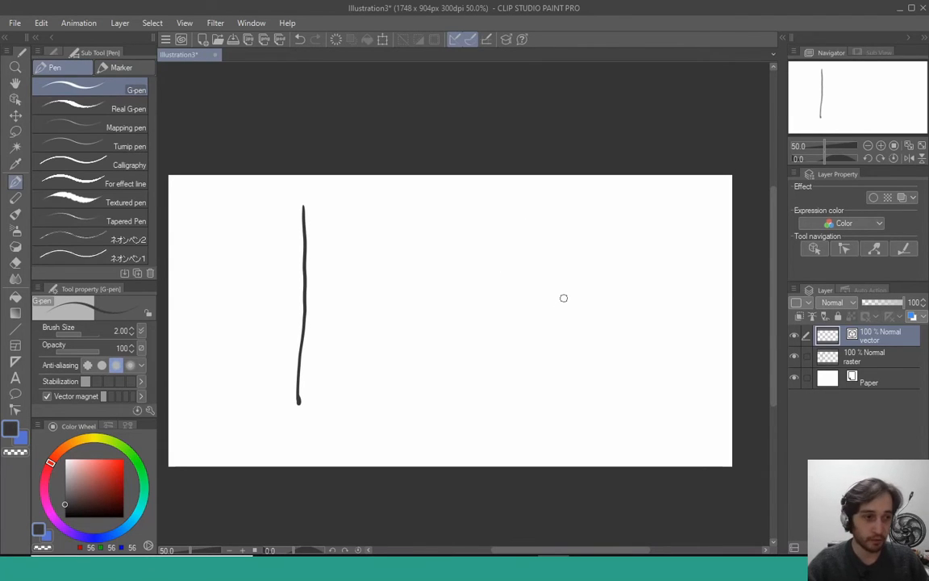
key(m)
mouse_move(464, 224)
mouse_down()
mouse_move(435, 251)
mouse_move(420, 300)
mouse_up()
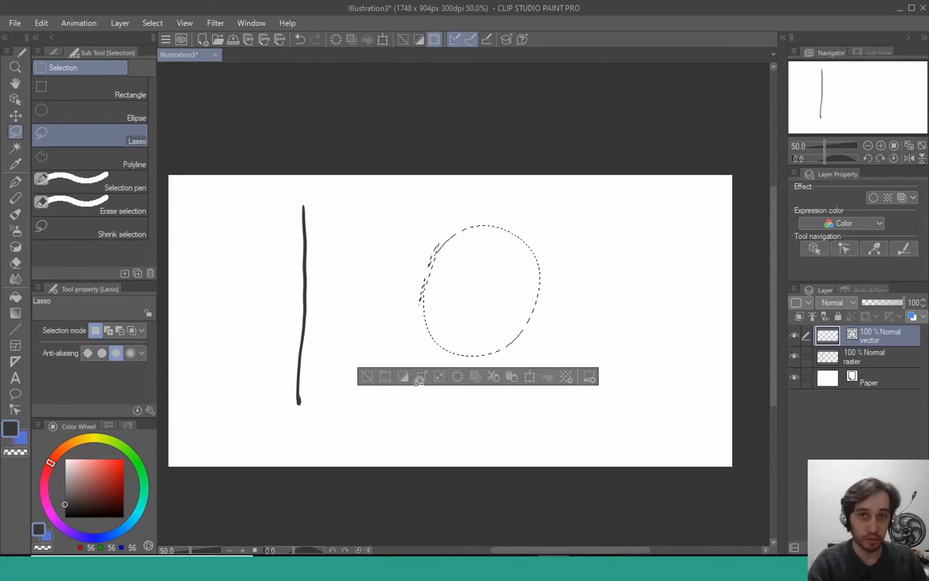
key(g)
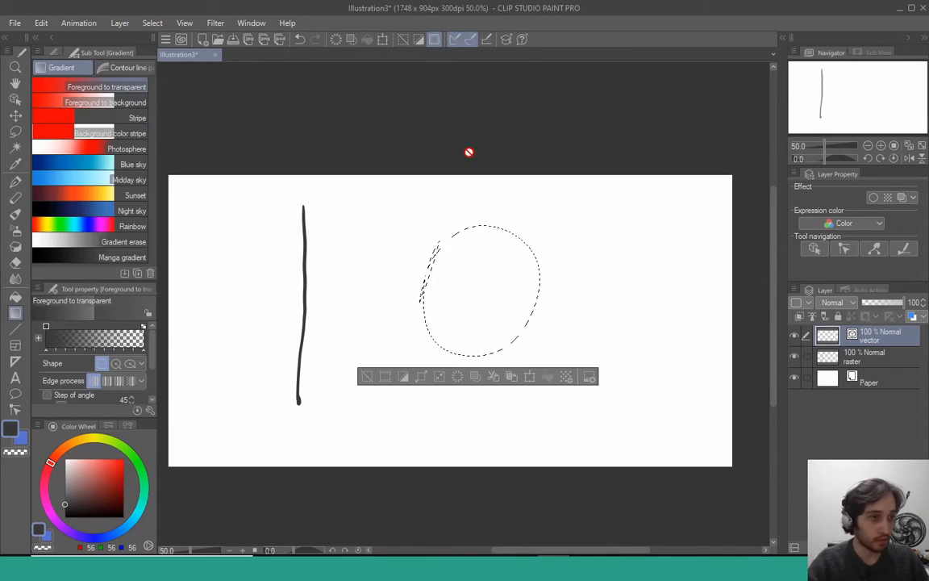
key(g)
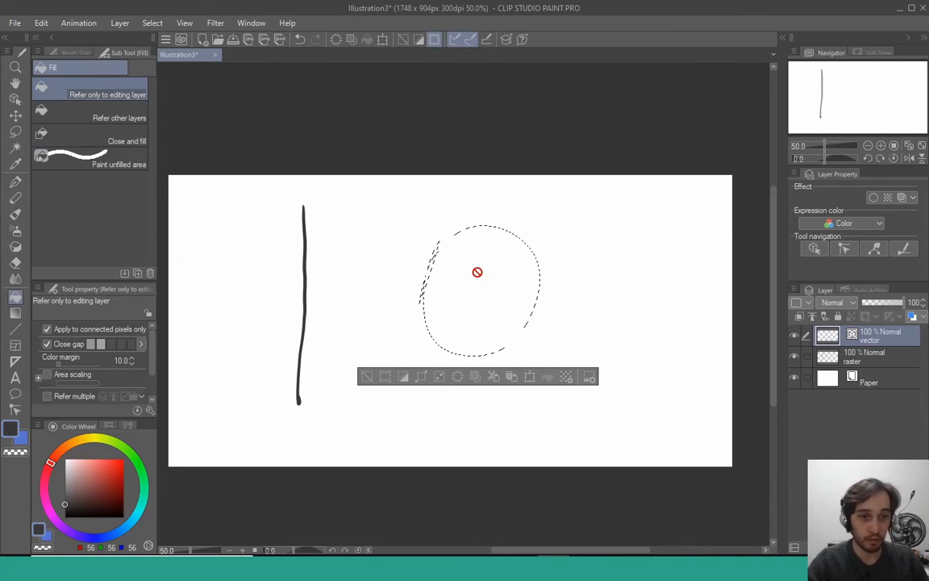
key(ctrl+d)
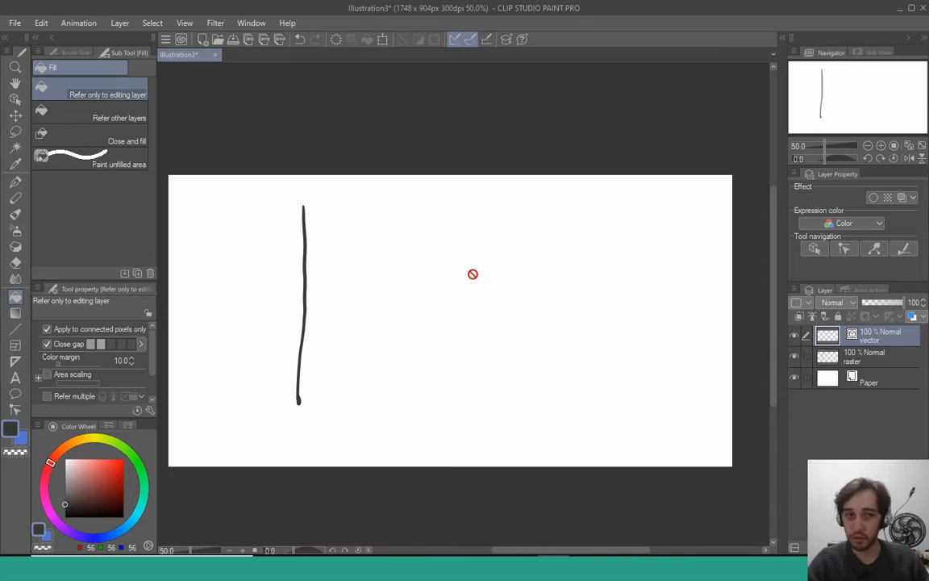
Step: Draw a closed, rounded blue shape with a dark outline to the right of the vertical line using Curve balloon
click(18, 393)
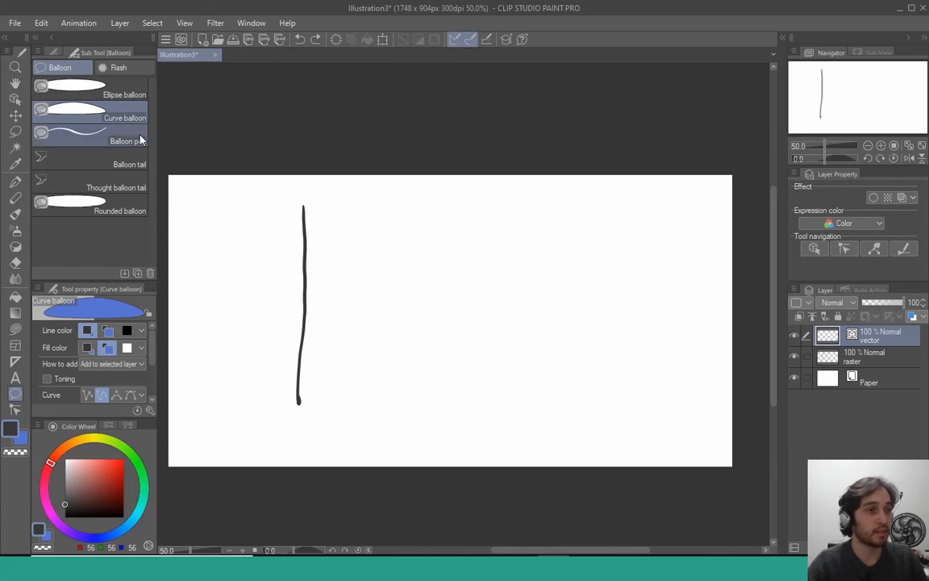
click(393, 240)
click(548, 197)
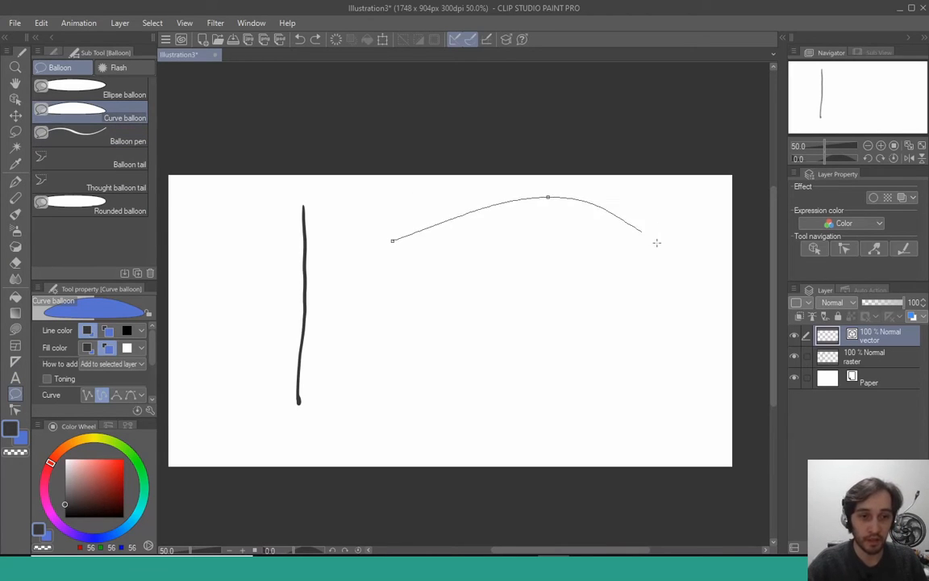
click(685, 291)
click(551, 386)
click(399, 355)
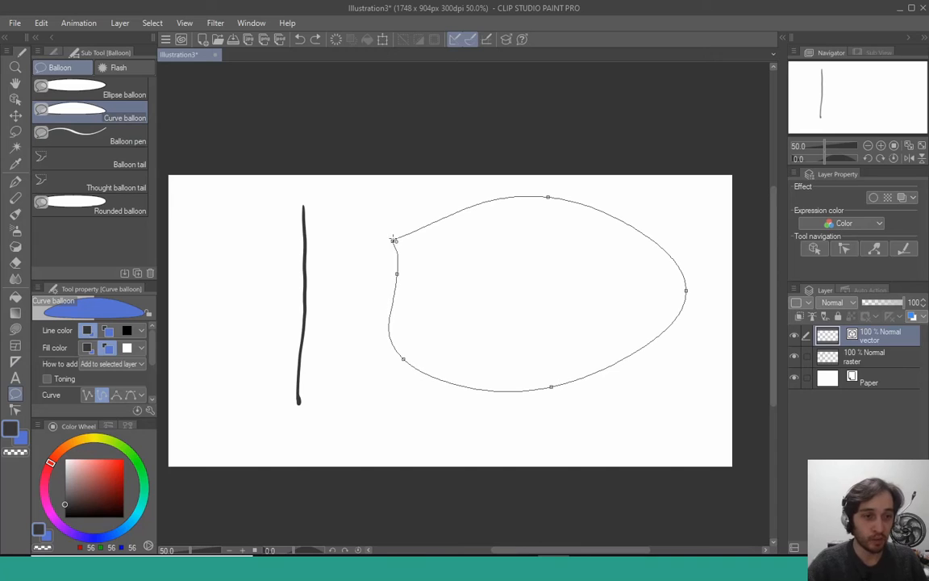
click(393, 240)
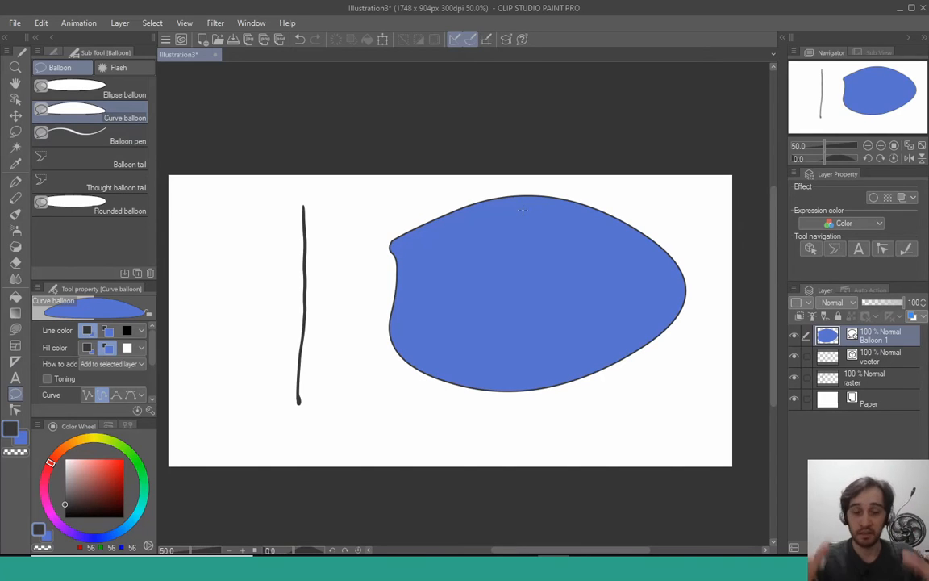
Step: Flatten the blue balloon shape with the Object tool by moving its upper, lower and left control points inward
key(alt)
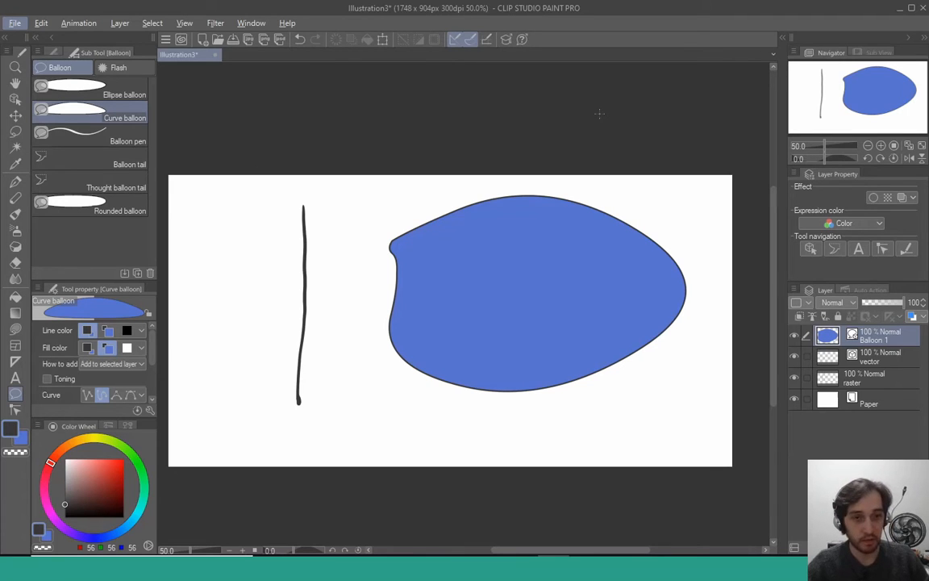
scroll(523, 233, down, 1)
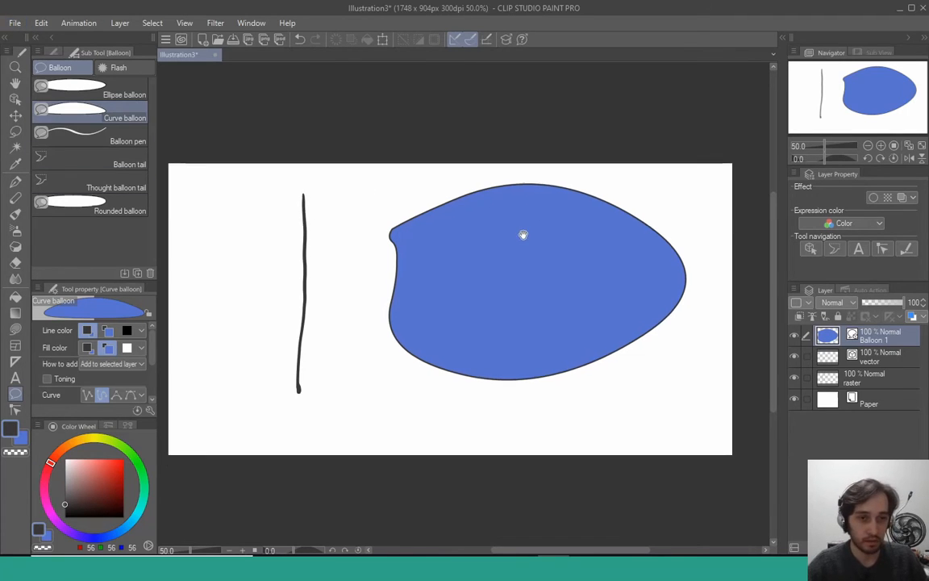
key(o)
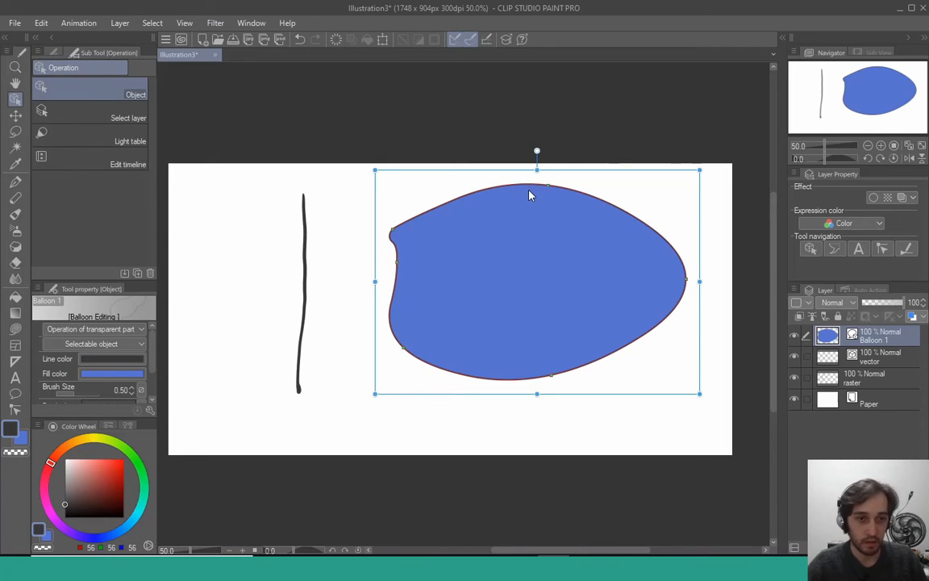
drag(549, 191, 537, 234)
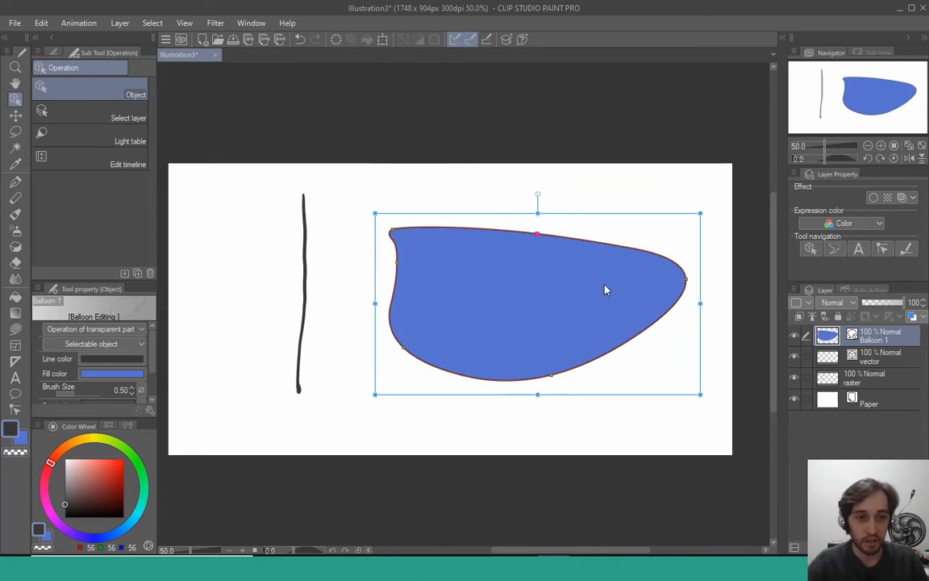
drag(551, 375, 530, 262)
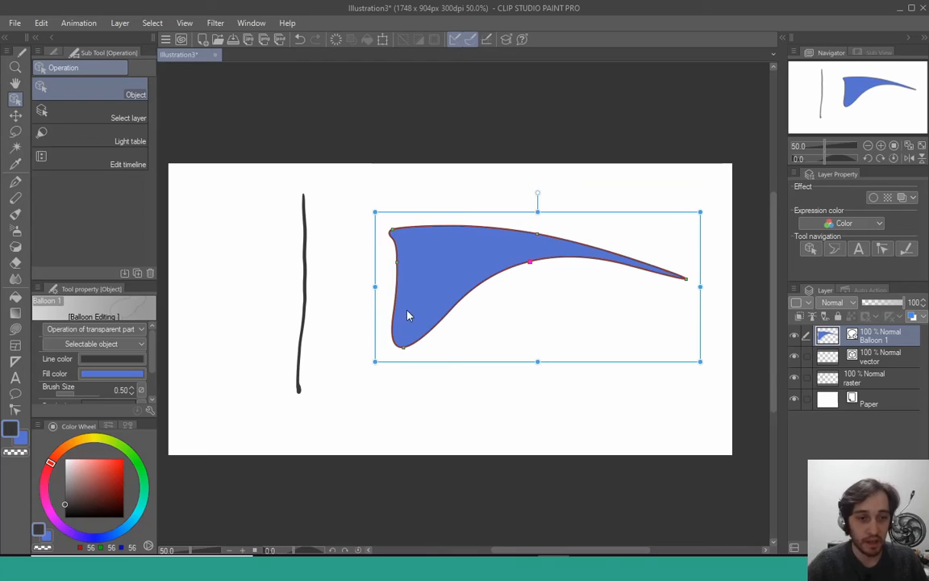
drag(406, 350, 456, 258)
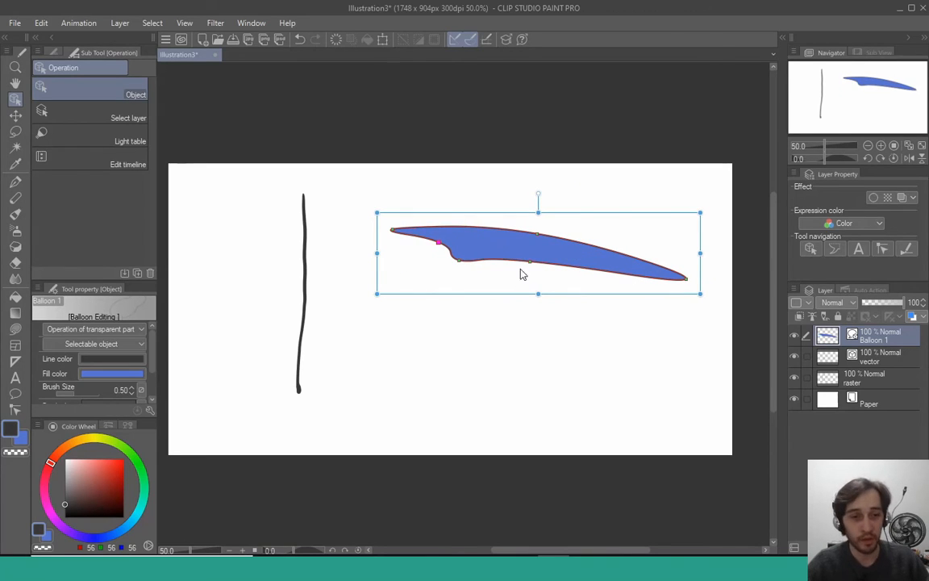
Step: Thin the right half of the blue shape by raising its lower middle point and pulling its right tip up and outward
drag(530, 262, 537, 249)
drag(687, 278, 703, 260)
drag(539, 251, 538, 242)
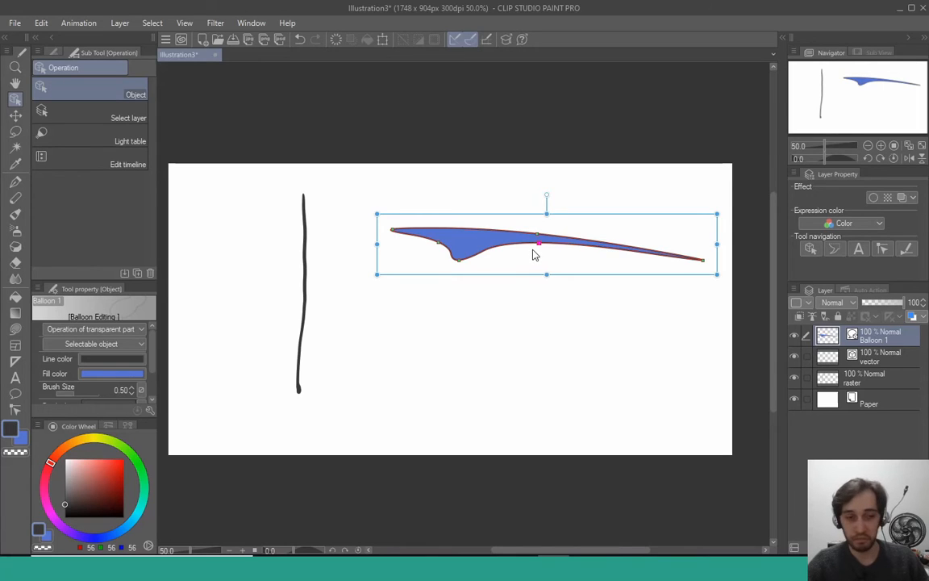
Step: Reshape the thin blue balloon into a large irregular shape with a deep notch in its upper left side by moving its control points
drag(459, 259, 500, 241)
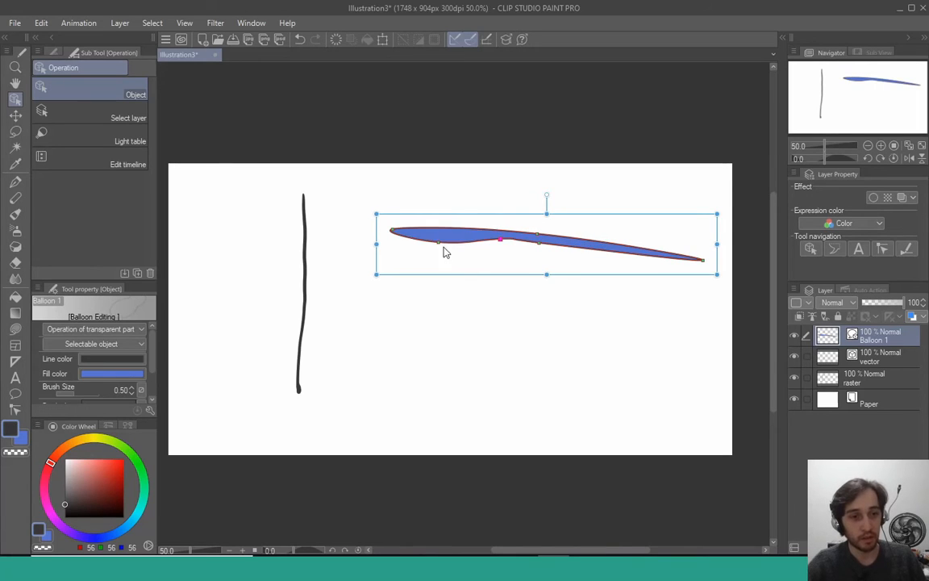
drag(391, 231, 436, 236)
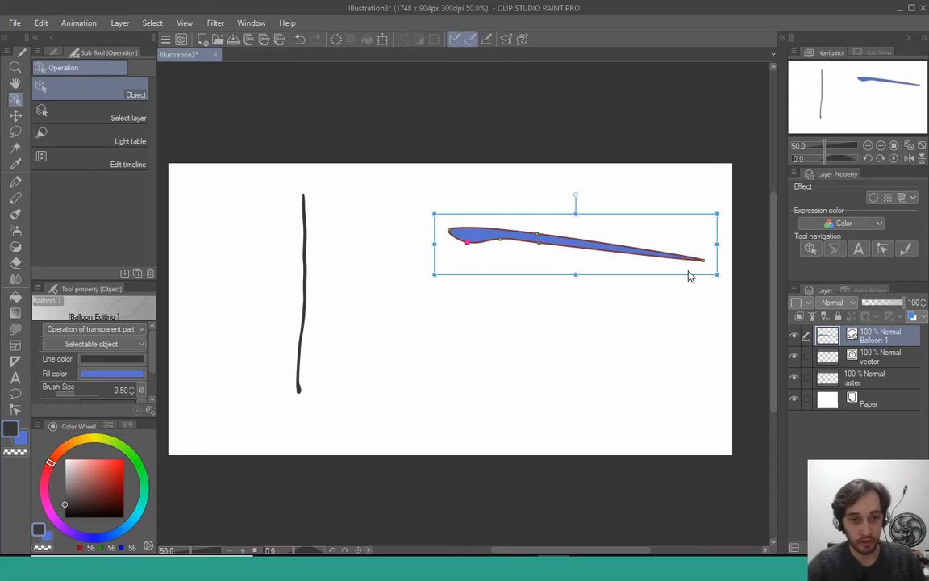
drag(703, 260, 481, 430)
drag(531, 259, 488, 191)
drag(462, 246, 393, 284)
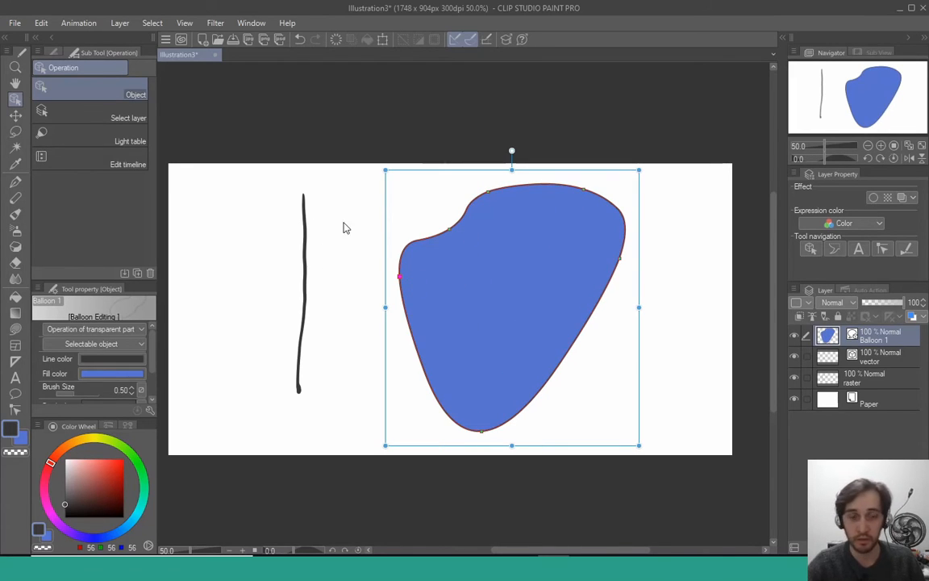
drag(451, 232, 526, 259)
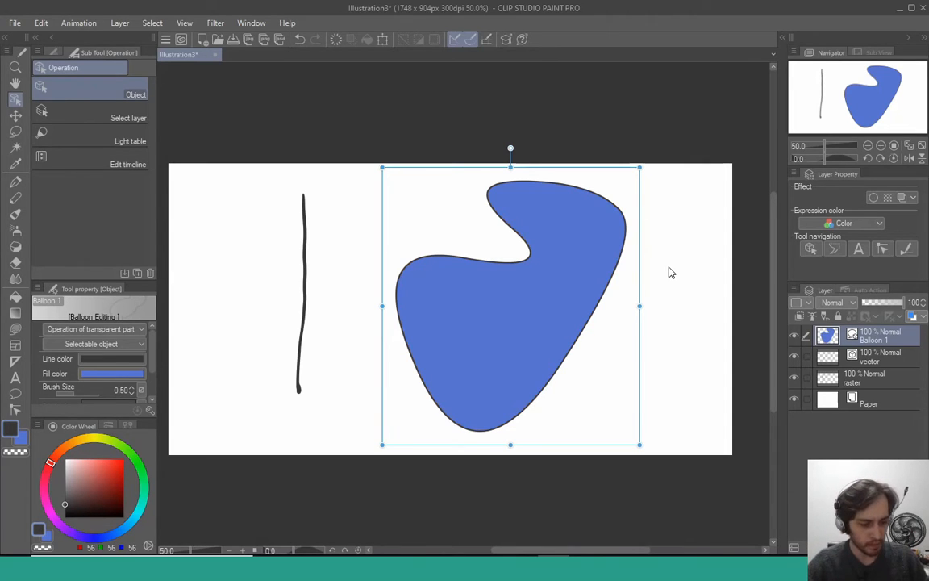
Step: Add a new layer above the raster layer and fill a round lasso selection beside the blue shape's lower right with the dark color
key(g)
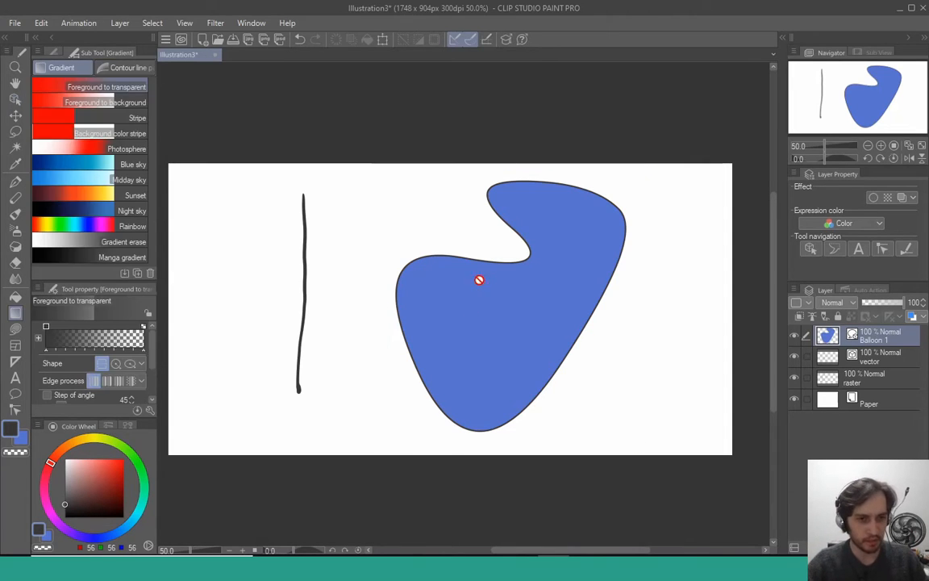
click(863, 377)
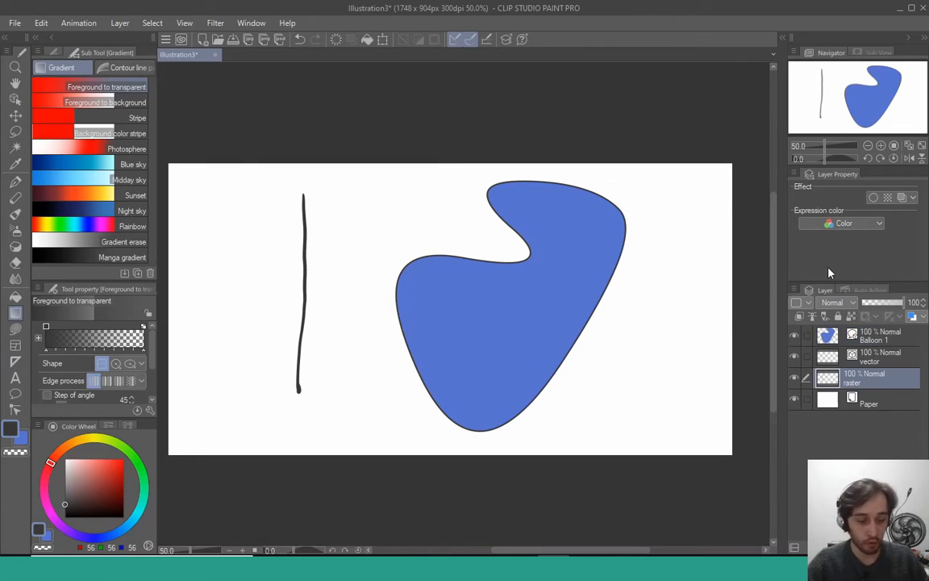
click(824, 547)
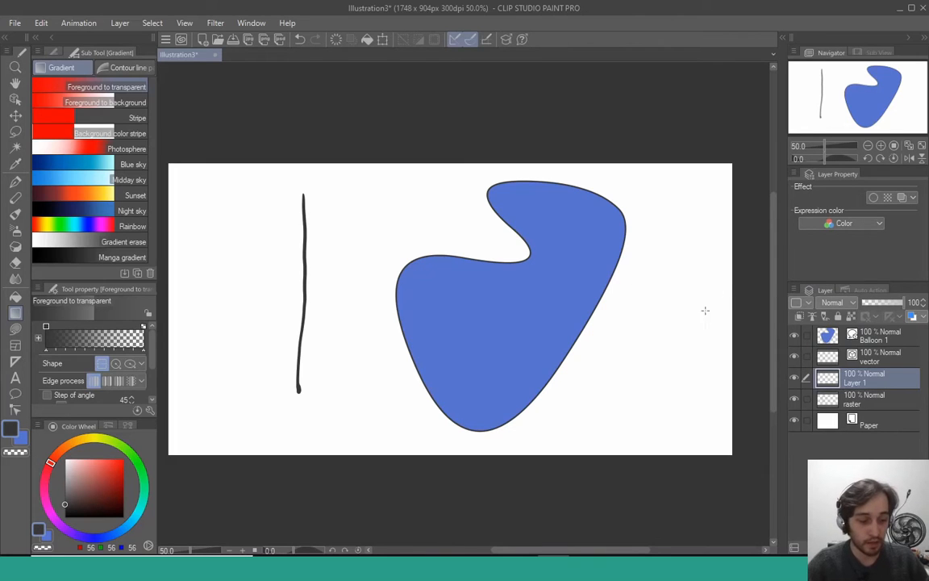
key(m)
mouse_move(658, 323)
mouse_down()
mouse_move(691, 377)
mouse_move(645, 328)
mouse_up()
key(alt+Delete)
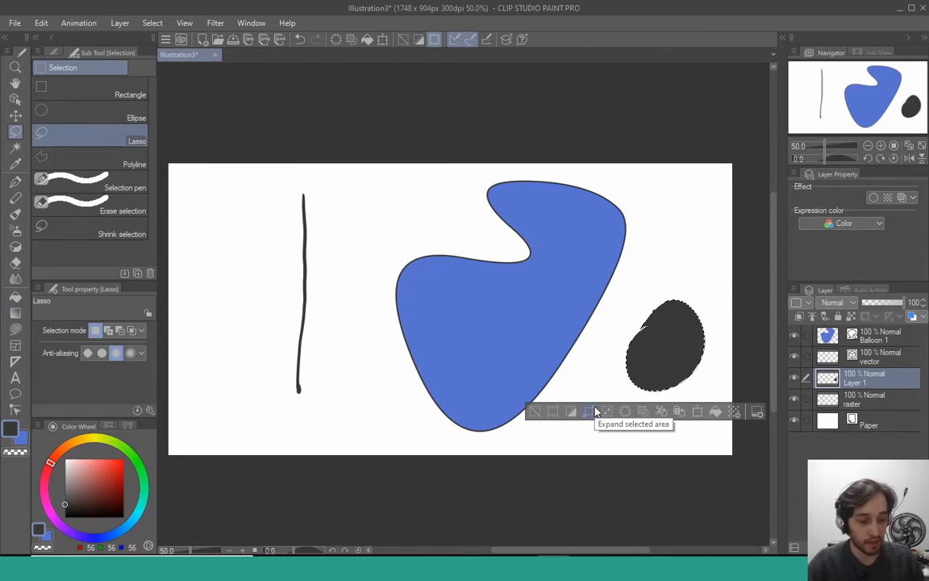
key(ctrl+d)
Step: Adjust the dark oval's layer to hue -48, saturation 24 and luminosity 23
key(ctrl+u)
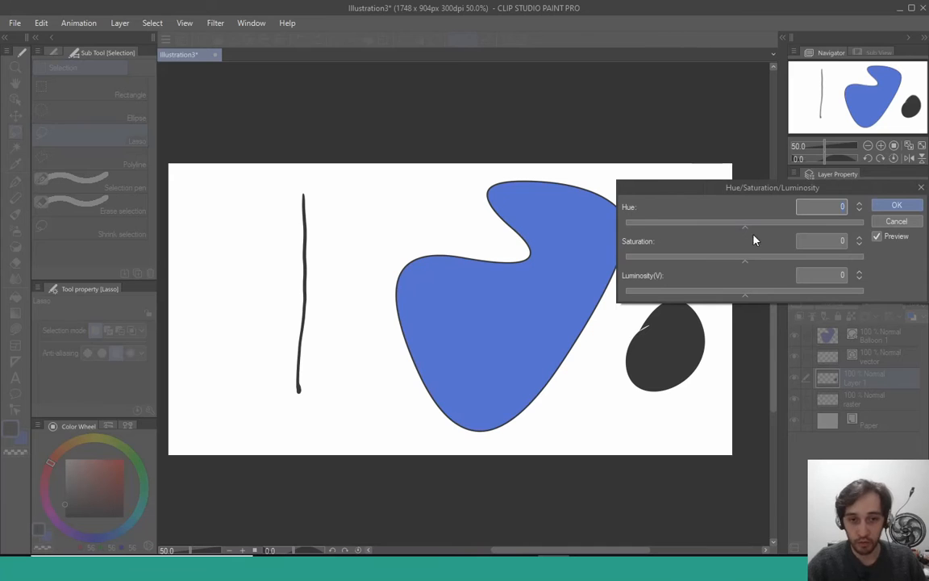
drag(759, 292, 814, 298)
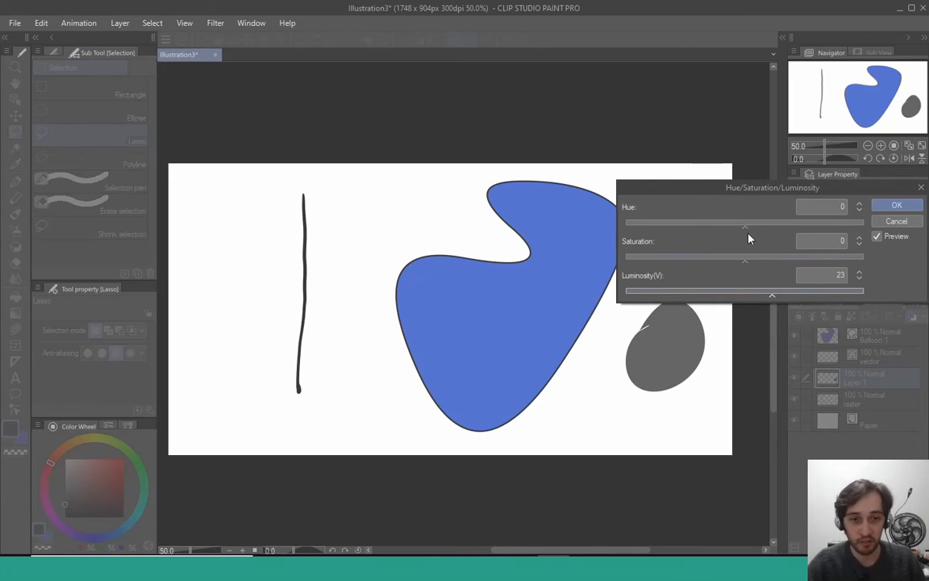
click(714, 226)
click(773, 259)
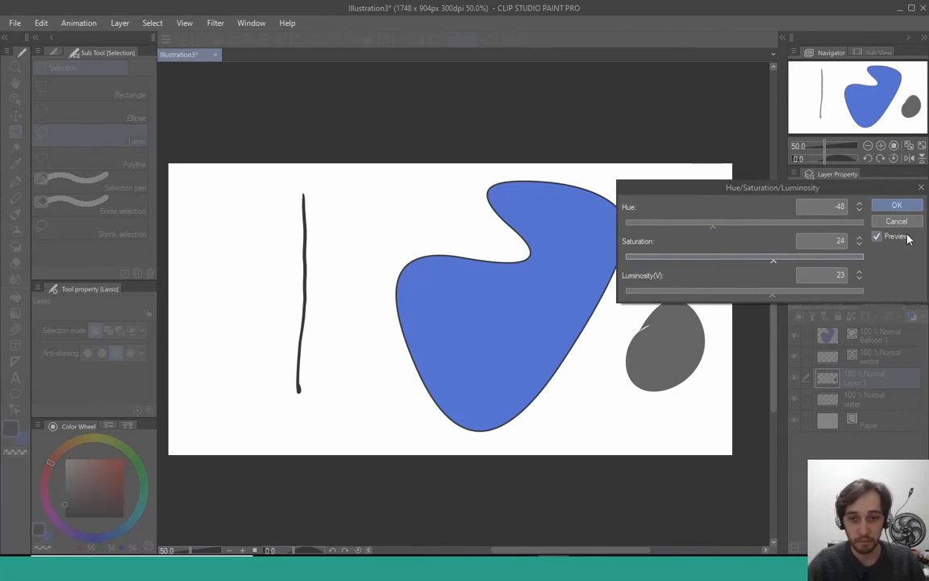
click(898, 209)
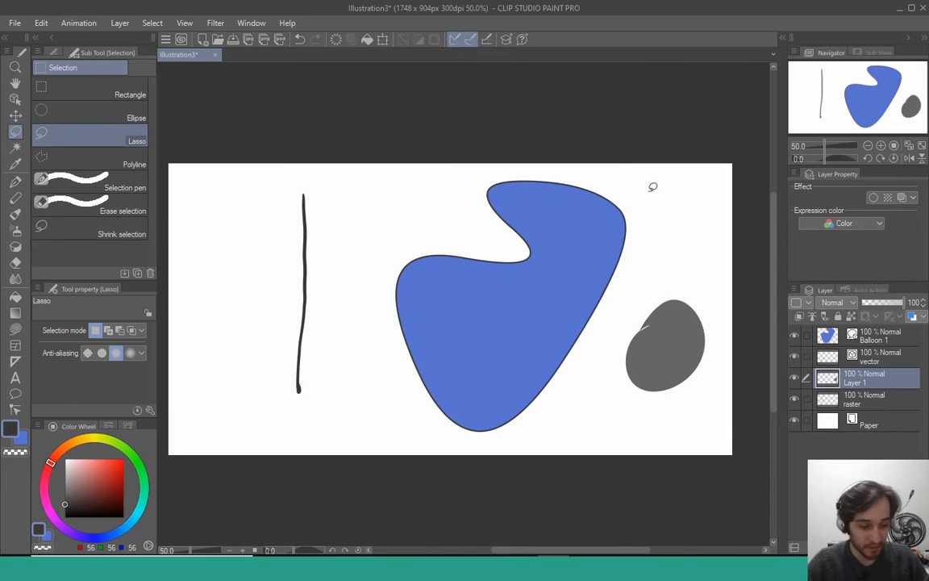
Step: Fill a small oval lasso selection beside the vertical line's lower end with the balloon's blue, and try a tonal correction on it
key(p)
alt+click(488, 306)
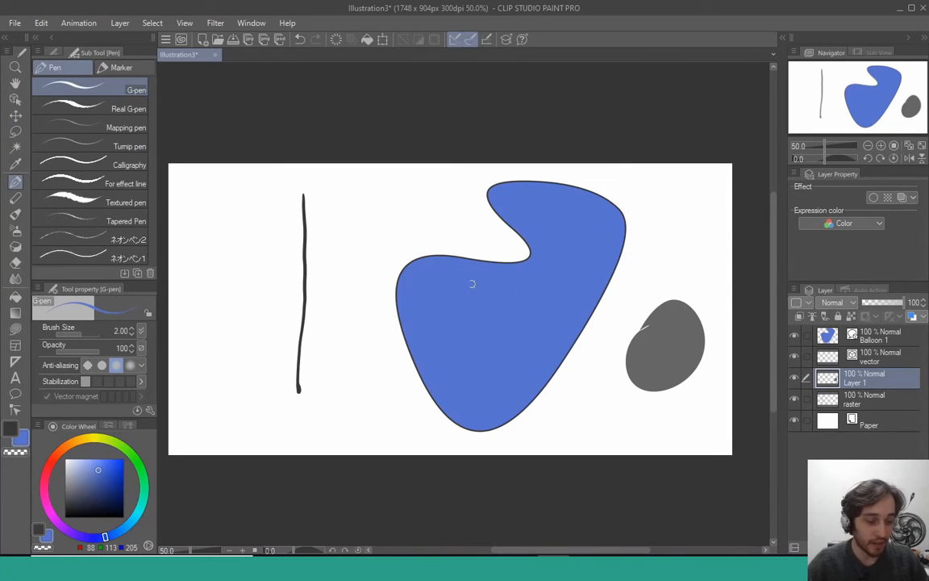
key(m)
mouse_move(318, 355)
mouse_down()
mouse_move(326, 334)
mouse_move(331, 389)
mouse_up()
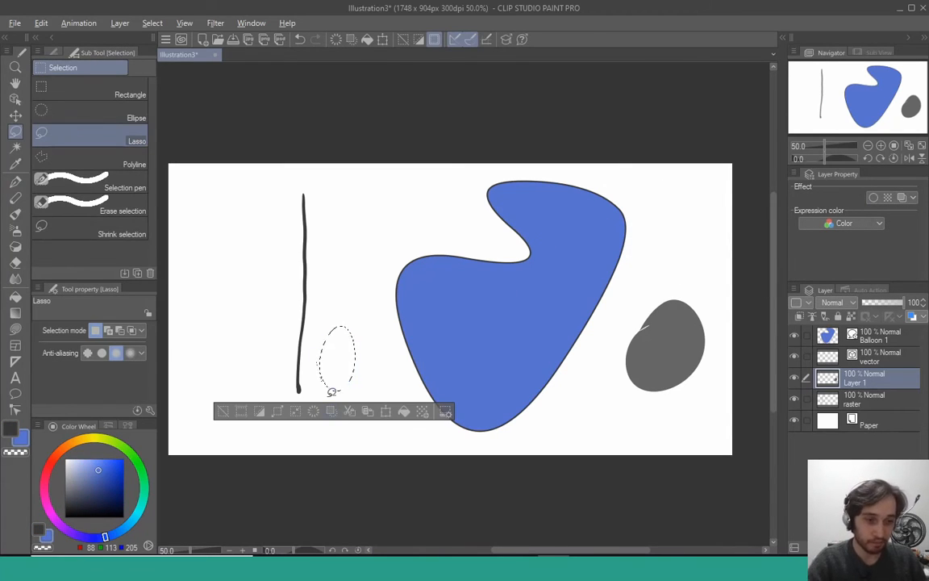
key(alt+BackSpace)
key(ctrl+d)
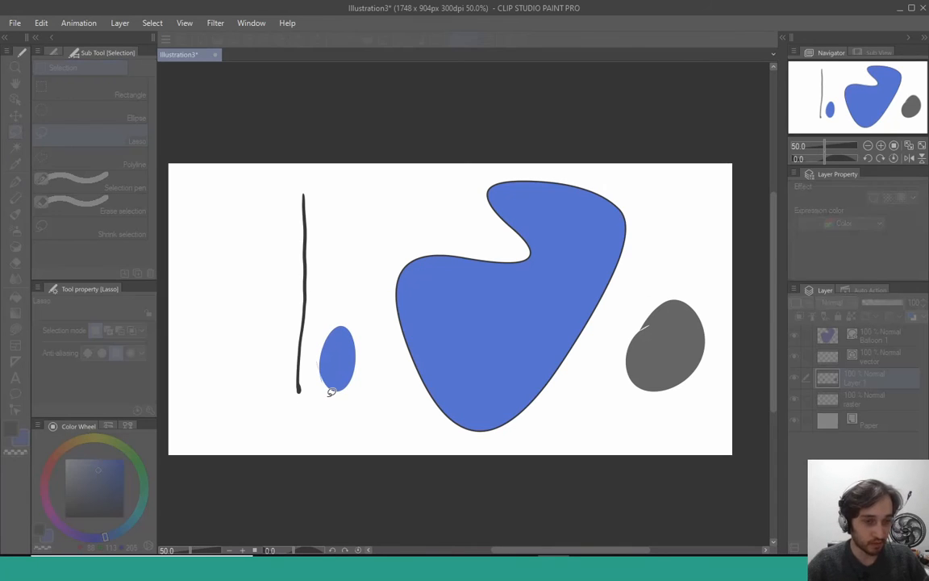
drag(694, 234, 828, 233)
click(895, 221)
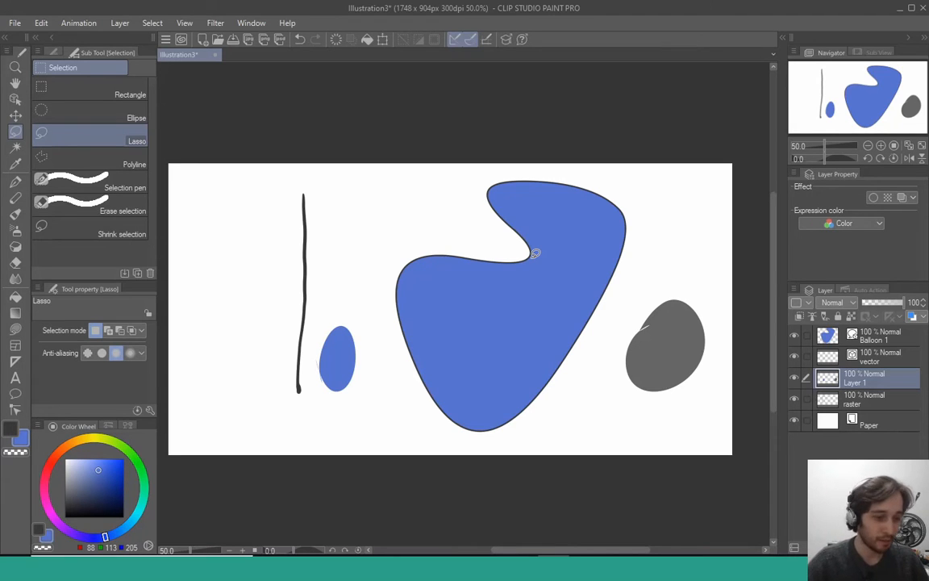
Step: Fill a larger oval lasso selection above the small blue oval with the same blue, and deselect the area
drag(339, 234, 331, 274)
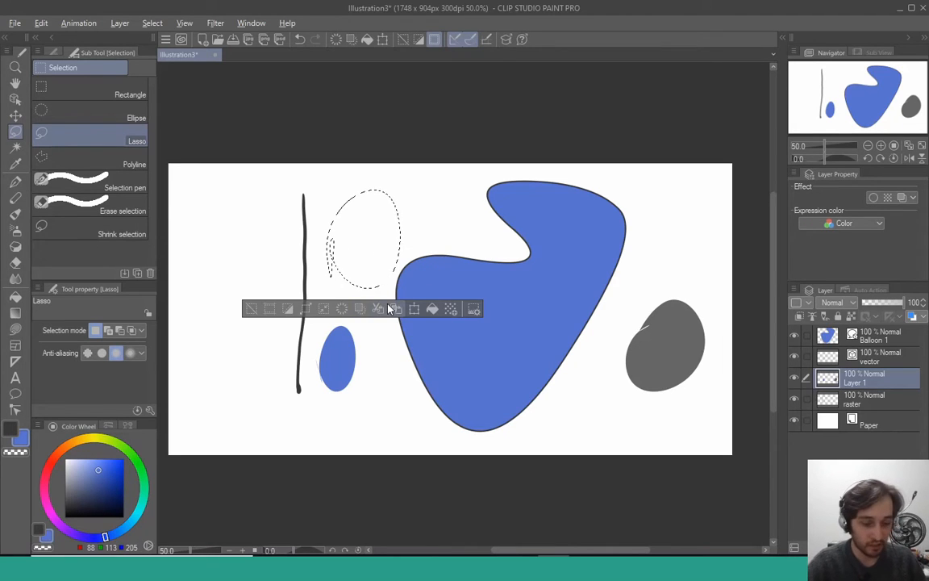
key(alt+BackSpace)
key(ctrl+d)
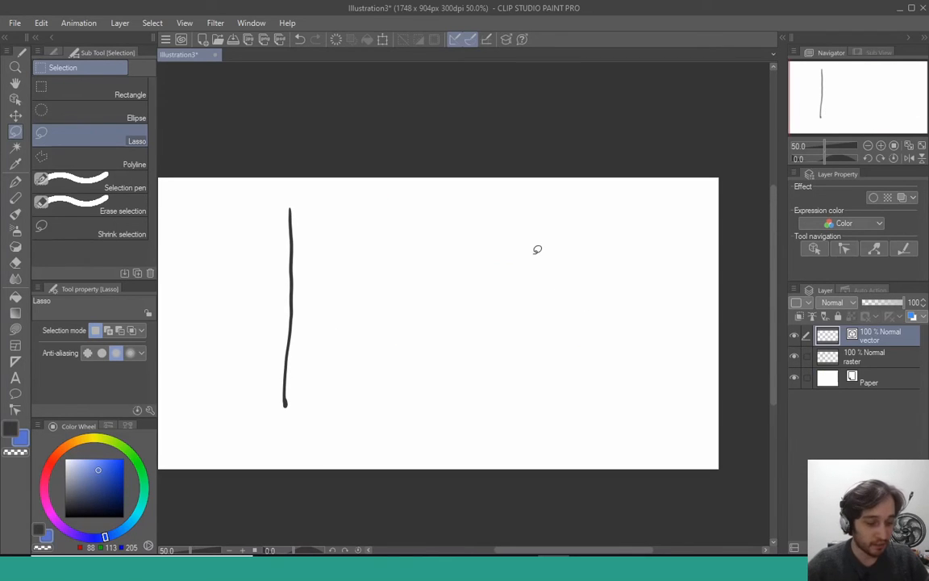
Step: Draw a dark vertical G-pen line in the vector layer to the right of the existing line, undoing the blue trial stroke first
key(p)
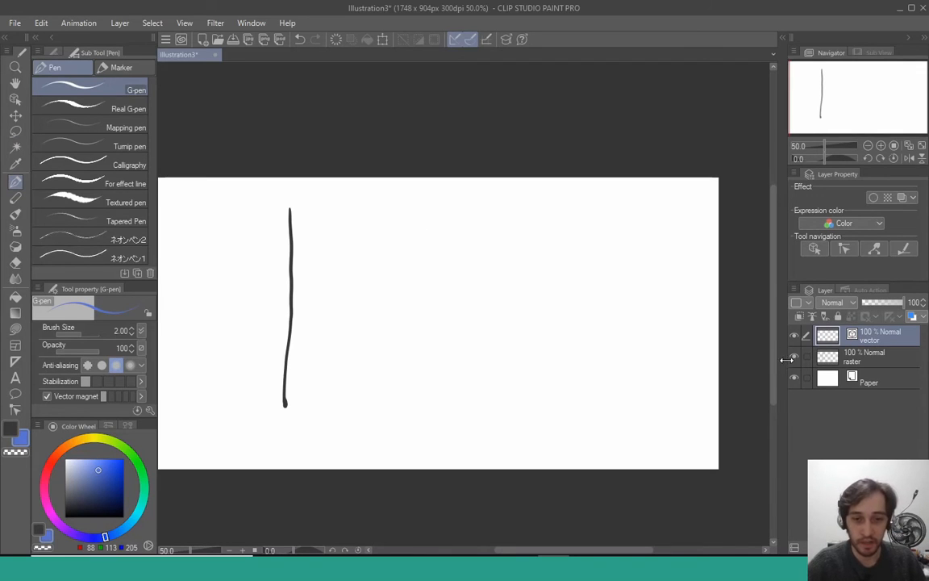
drag(414, 207, 404, 404)
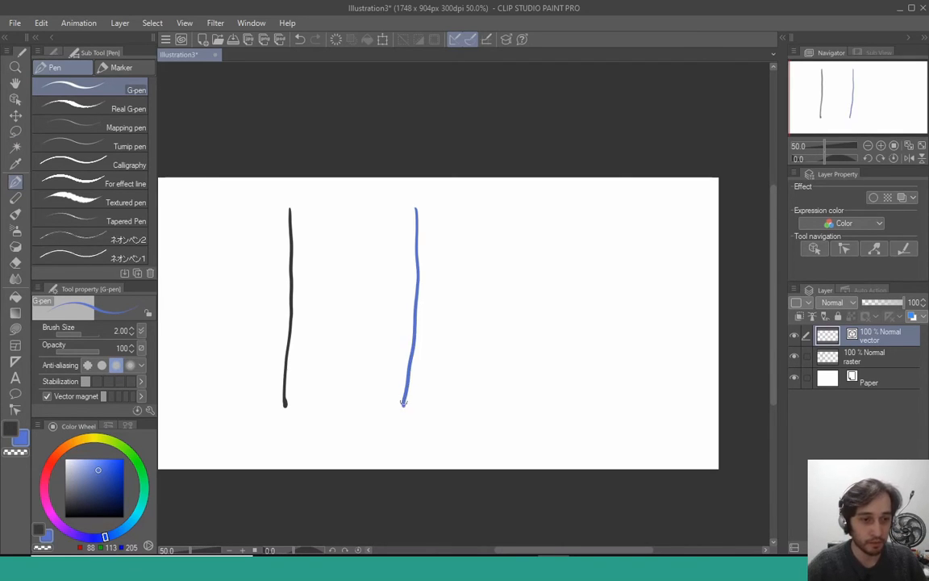
key(ctrl+z)
key(x)
drag(428, 212, 427, 423)
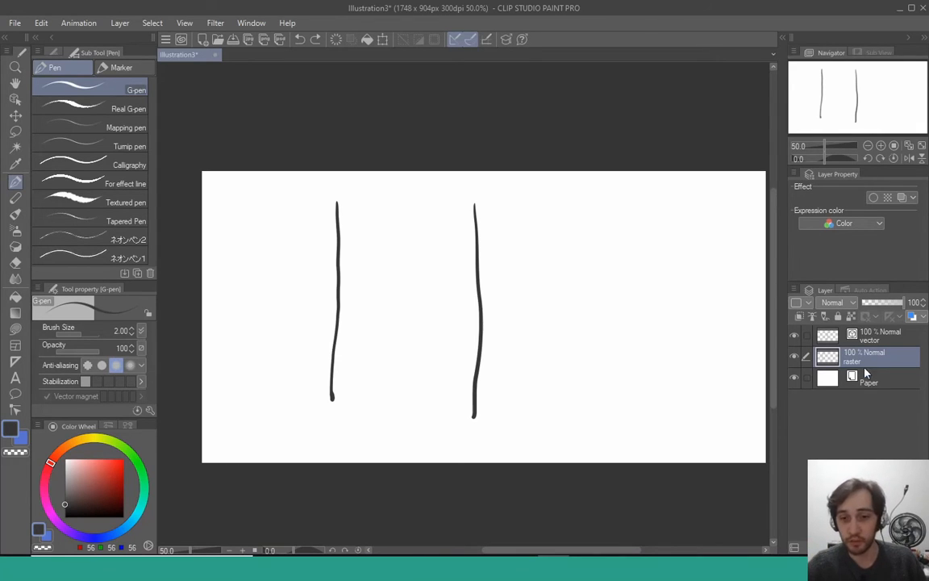
Step: Shrink the left line in the raster layer to a tiny mark near its lower end with the Scale/Rotate transform
click(815, 336)
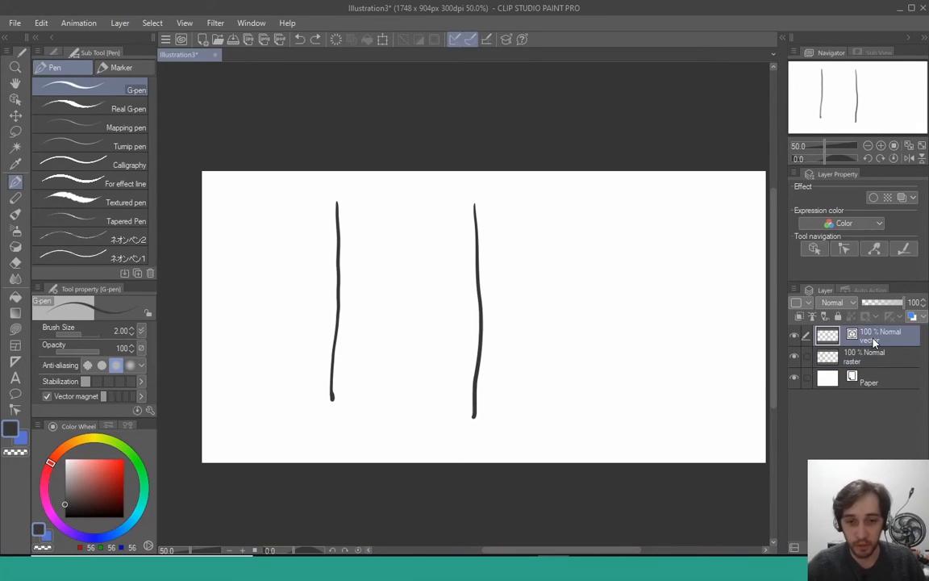
click(819, 358)
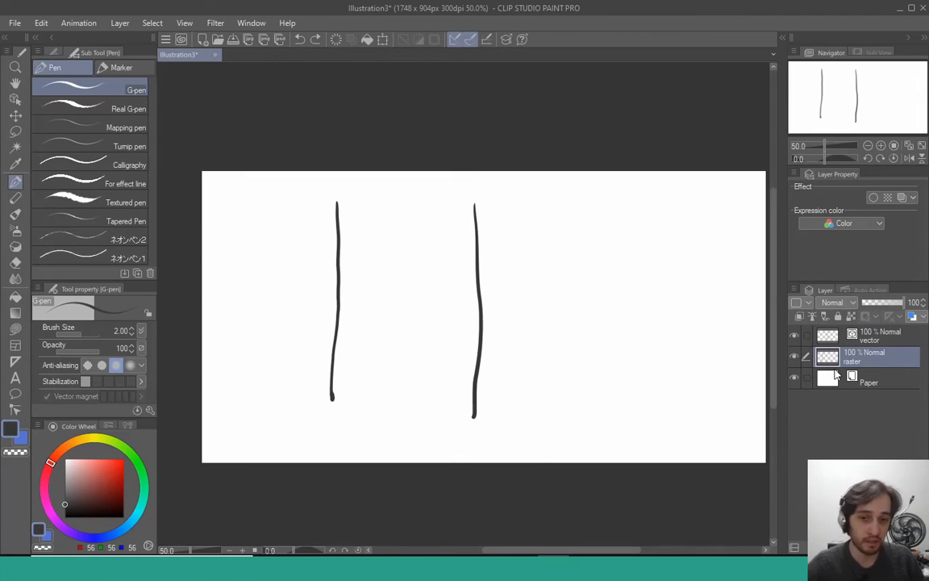
key(ctrl+t)
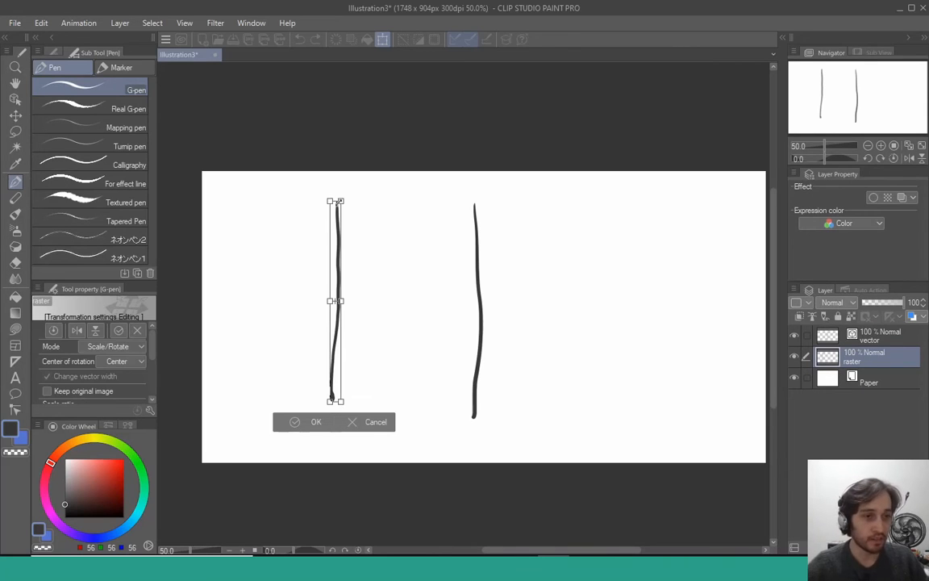
drag(340, 206, 302, 383)
key(Return)
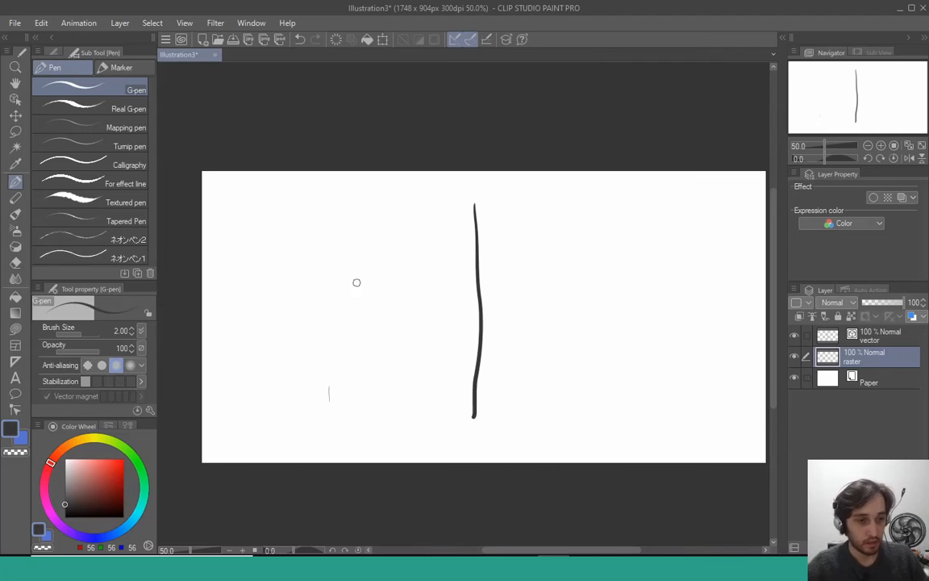
Step: Scale the tiny raster mark back up to a tall line, and undo the raster layer's transformations
key(ctrl+t)
drag(327, 389, 421, 175)
key(Return)
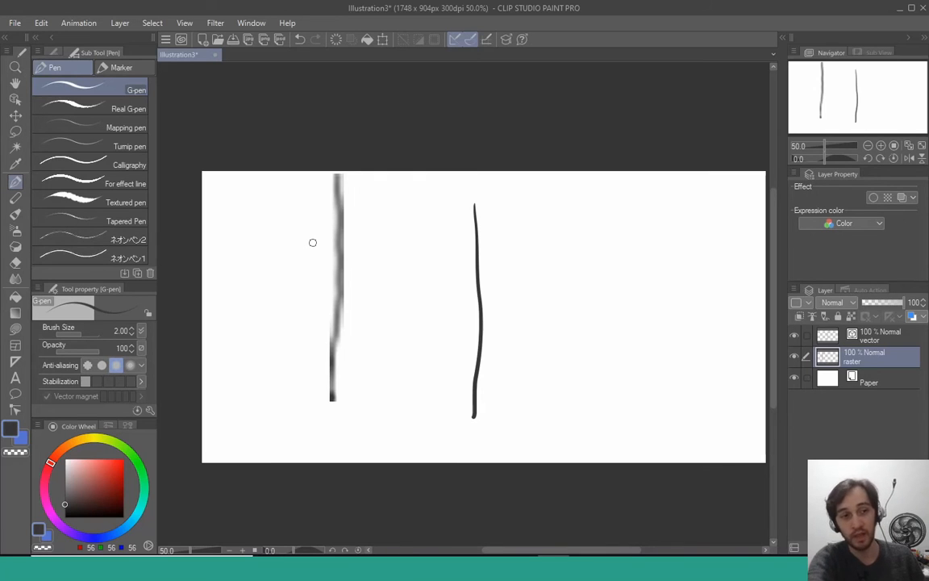
key(ctrl+z)
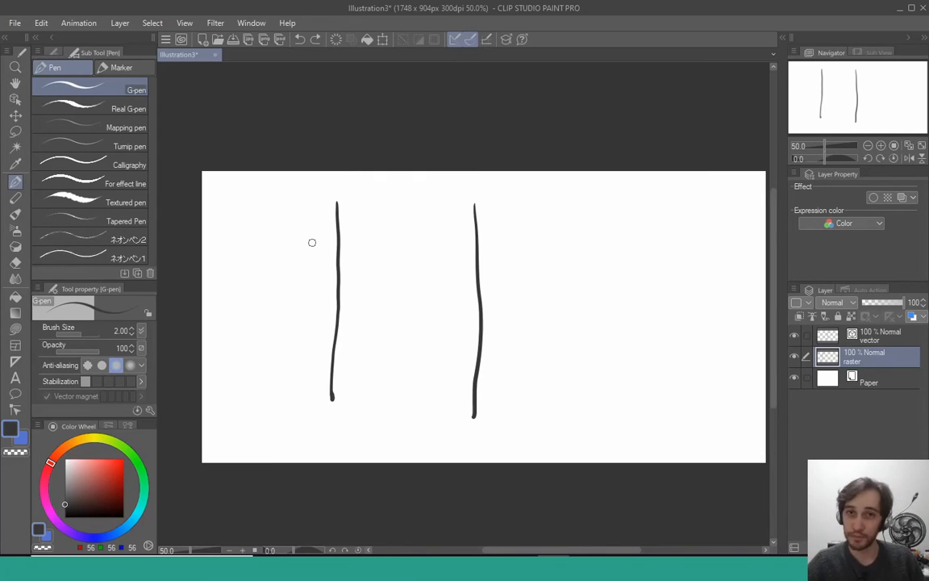
Step: Shrink the right line in the vector layer to a tiny mark at its lower end with the Scale/Rotate transform
click(870, 345)
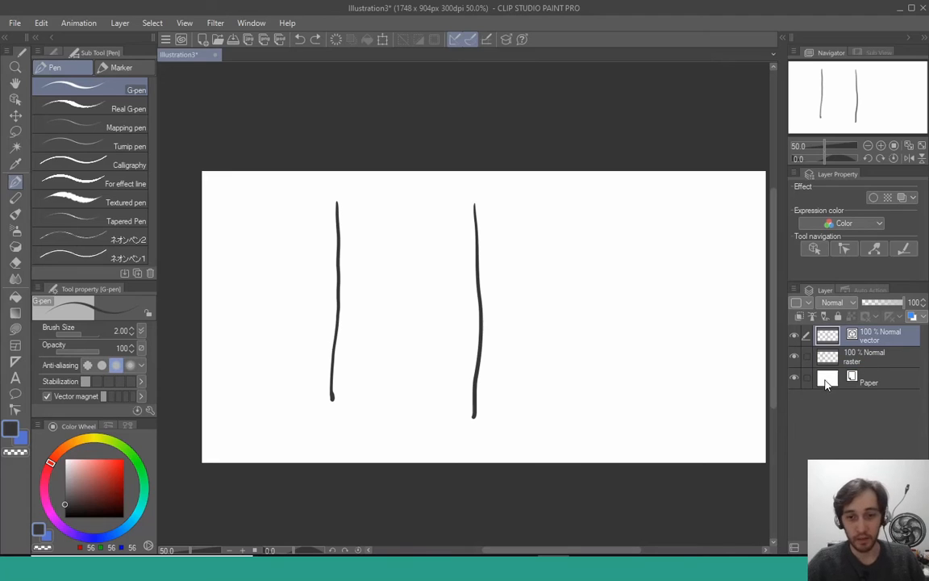
key(ctrl+t)
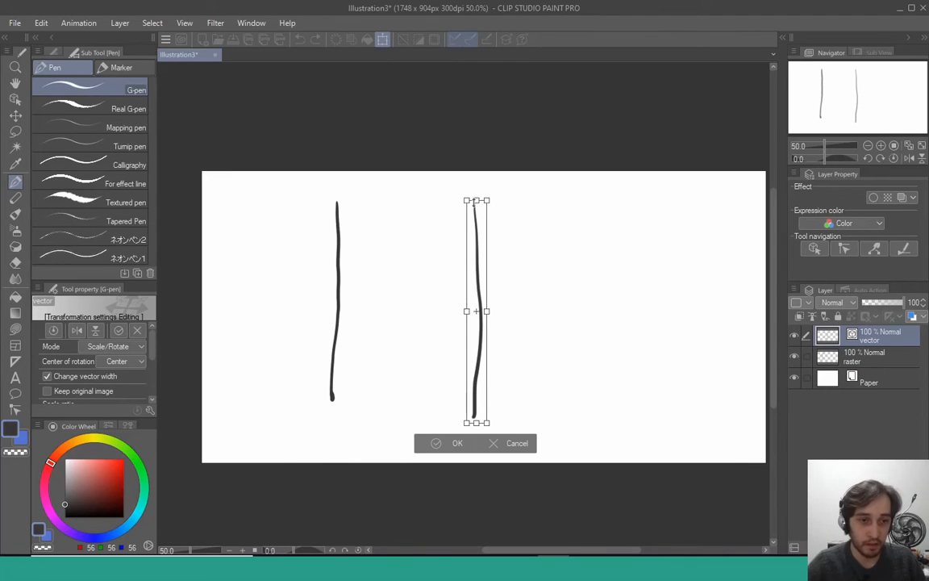
drag(477, 197, 476, 410)
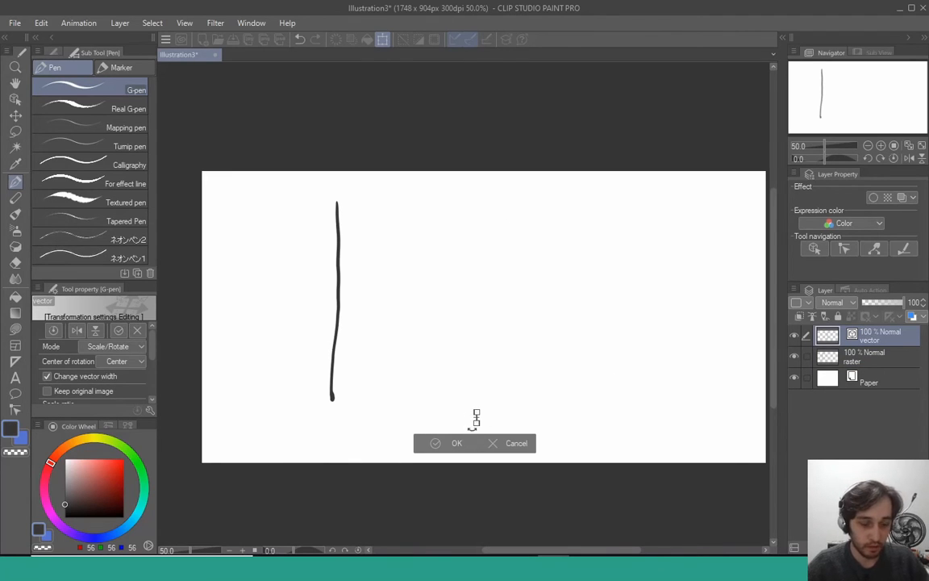
key(Return)
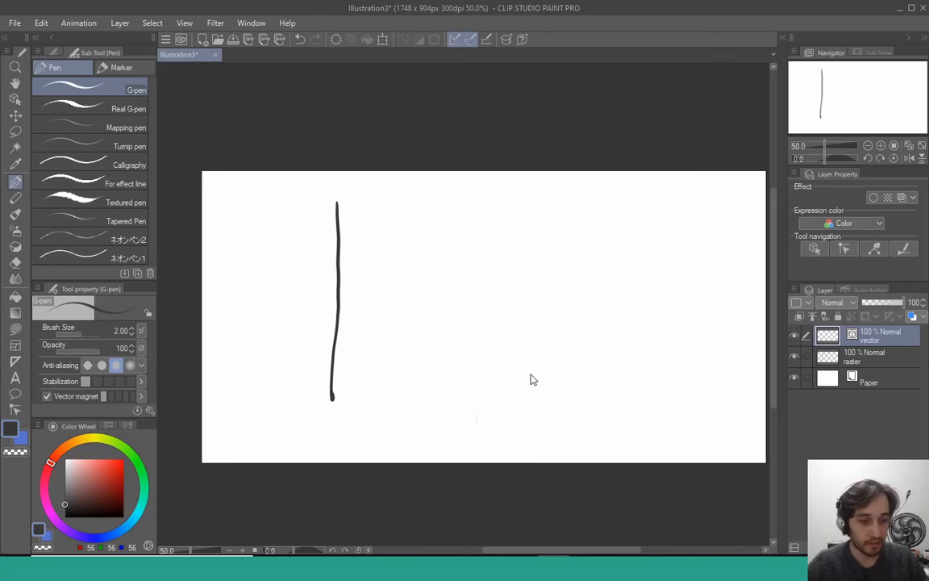
Step: Scale the tiny vector mark back up to a tall line, with the center of rotation at a free position
key(ctrl+t)
drag(516, 331, 533, 286)
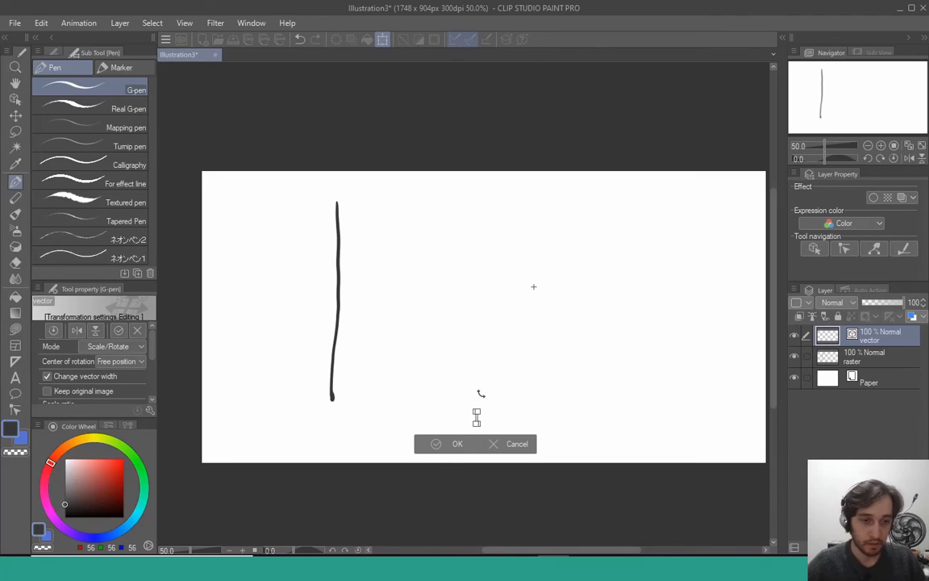
drag(476, 410, 564, 175)
key(Return)
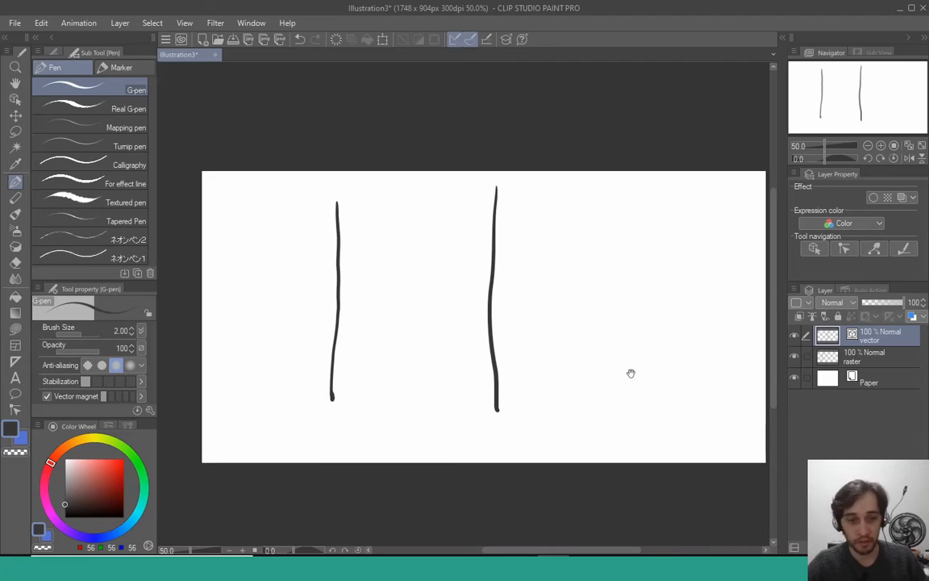
Step: Shift the left line in the raster layer slightly using the Move layer tool
drag(610, 372, 539, 389)
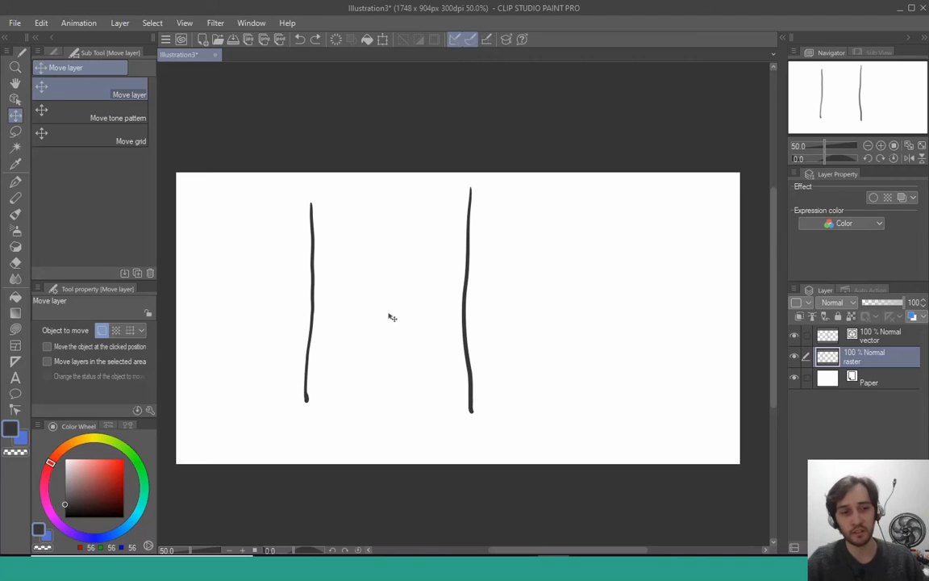
drag(392, 317, 398, 349)
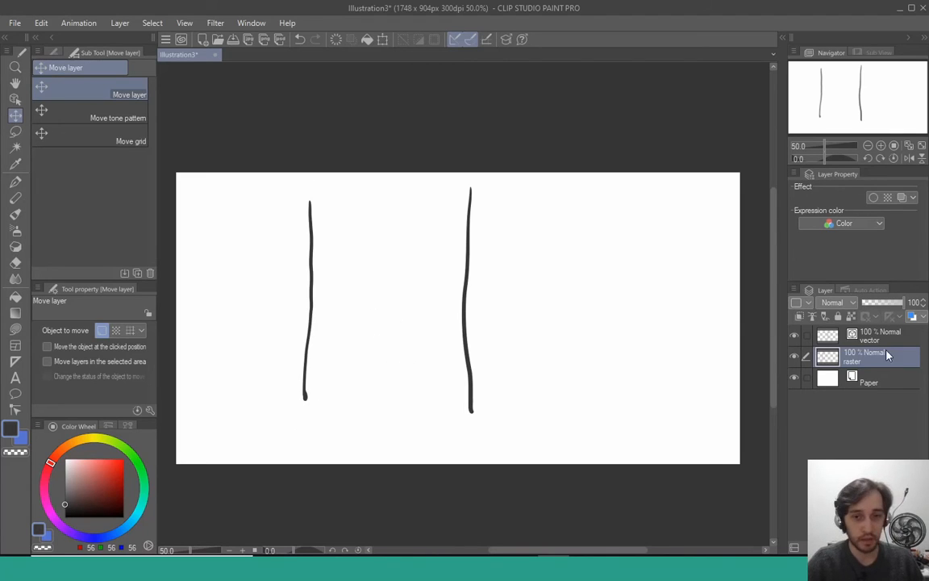
Step: Shift the vector layer's line further right with the Move layer tool, and reposition the raster layer's line with the Object tool
click(827, 333)
drag(494, 338, 525, 328)
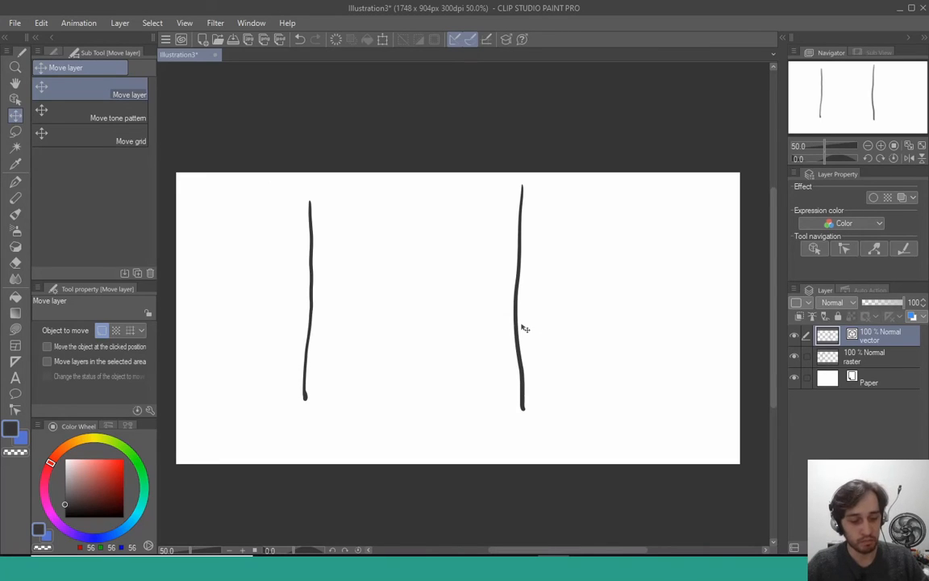
key(o)
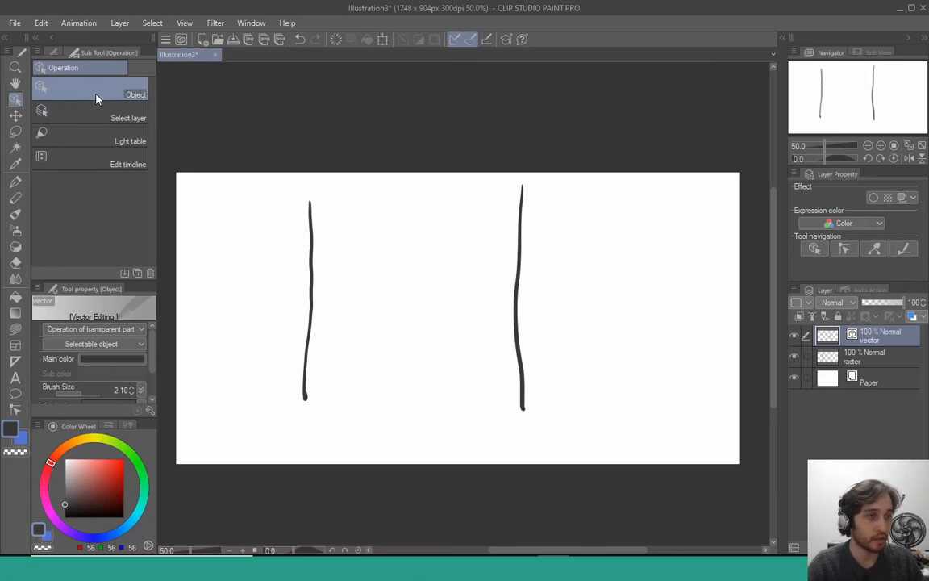
click(844, 362)
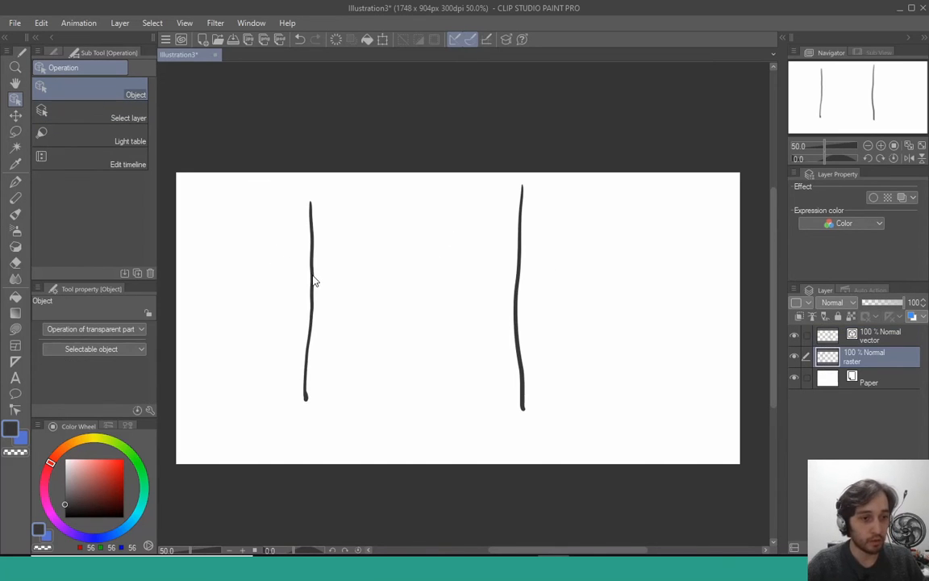
mouse_move(315, 280)
mouse_down()
mouse_move(341, 266)
mouse_move(284, 296)
mouse_move(412, 264)
mouse_move(246, 314)
mouse_move(338, 276)
mouse_move(326, 286)
mouse_move(328, 310)
mouse_move(330, 299)
mouse_up()
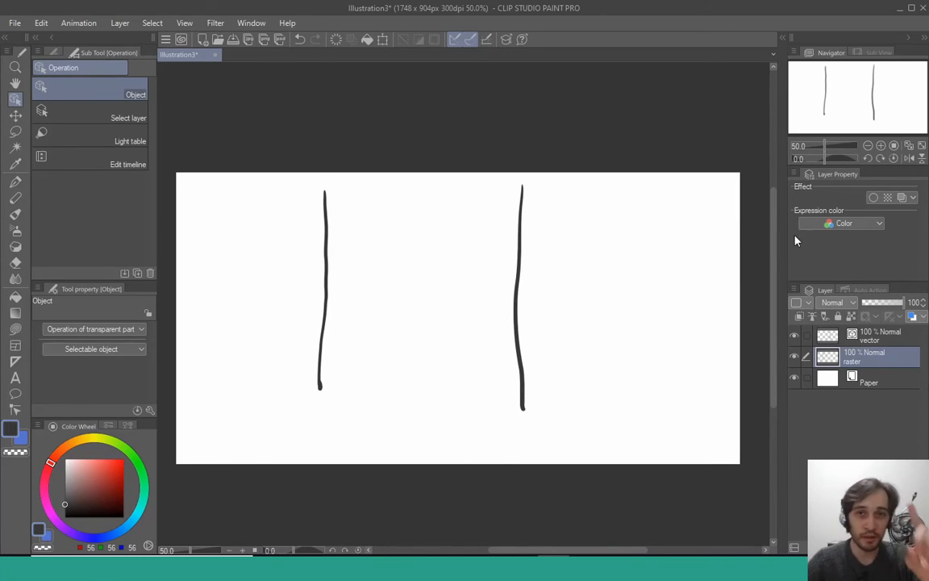
Step: Bend the vector line into a zigzag by moving alternate control points sideways with the Object tool
click(518, 308)
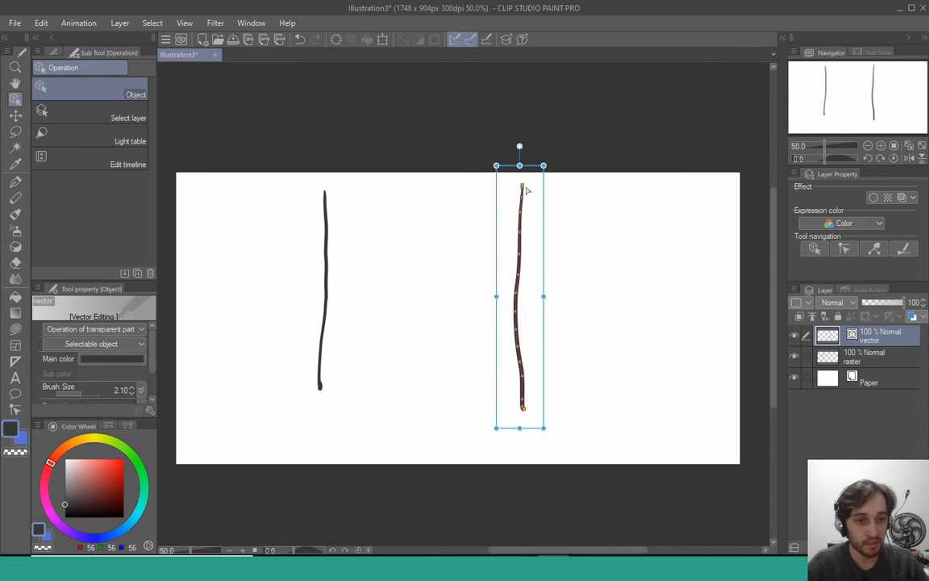
drag(521, 213, 562, 213)
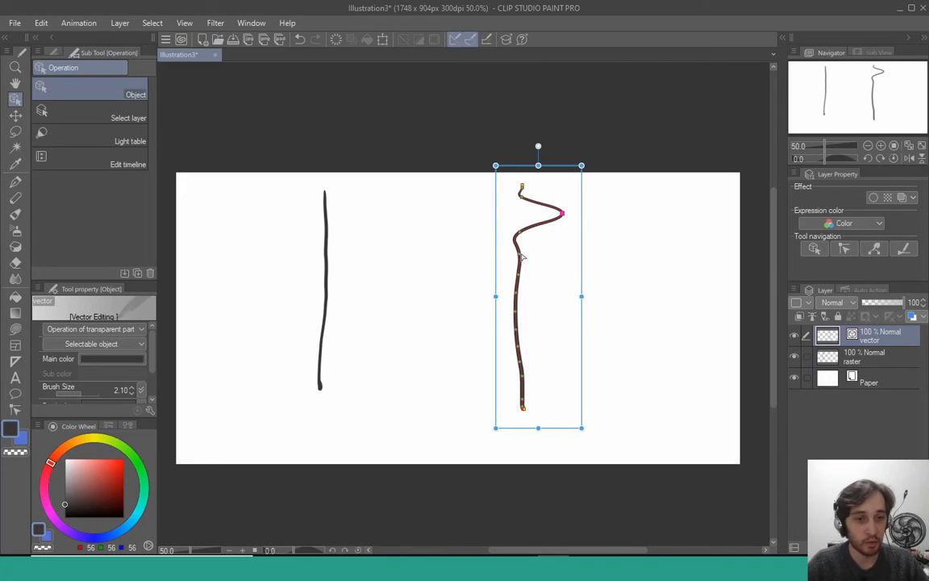
drag(522, 257, 475, 265)
drag(521, 290, 571, 286)
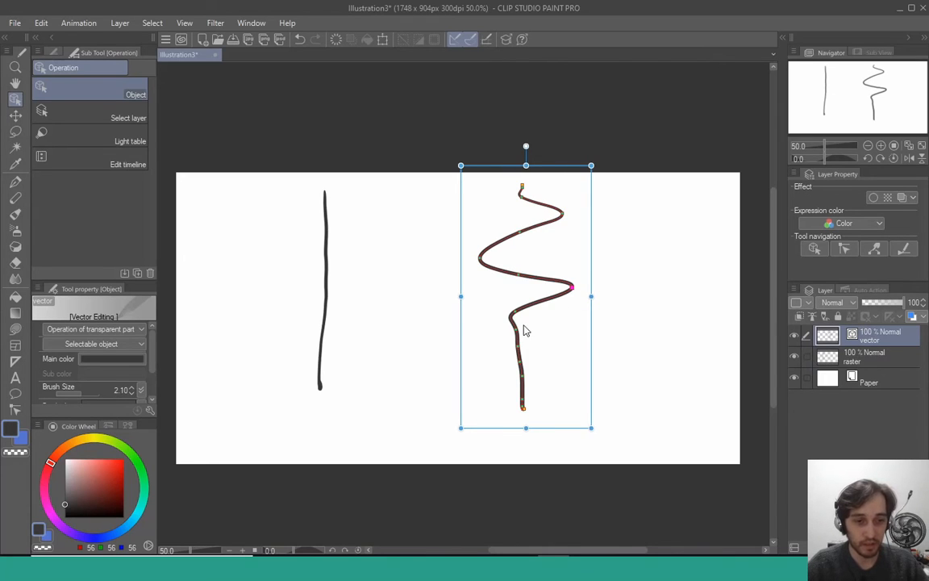
drag(521, 332, 477, 342)
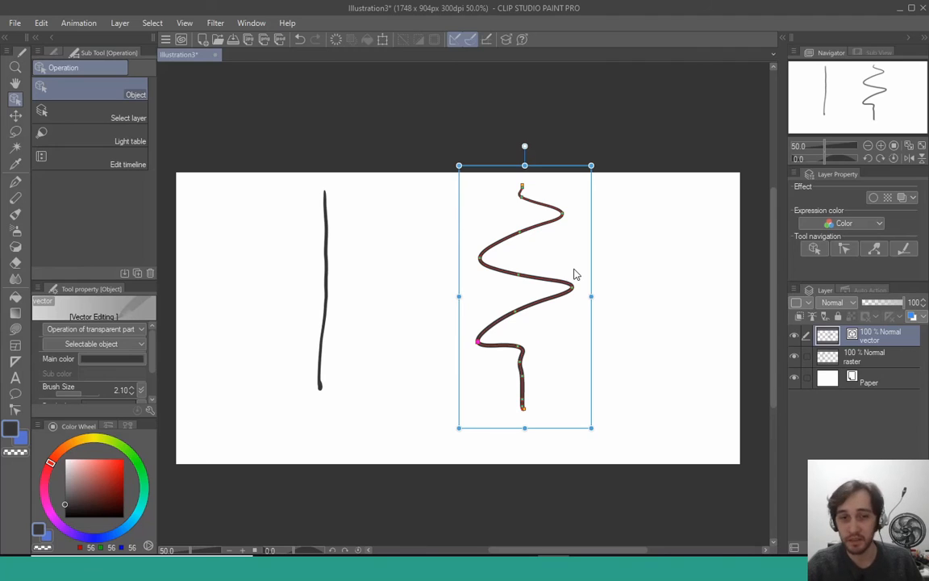
Step: Undo the zigzag bends in the vector line
key(ctrl+z)
key(ctrl+z)
key(ctrl+z)
key(ctrl+z)
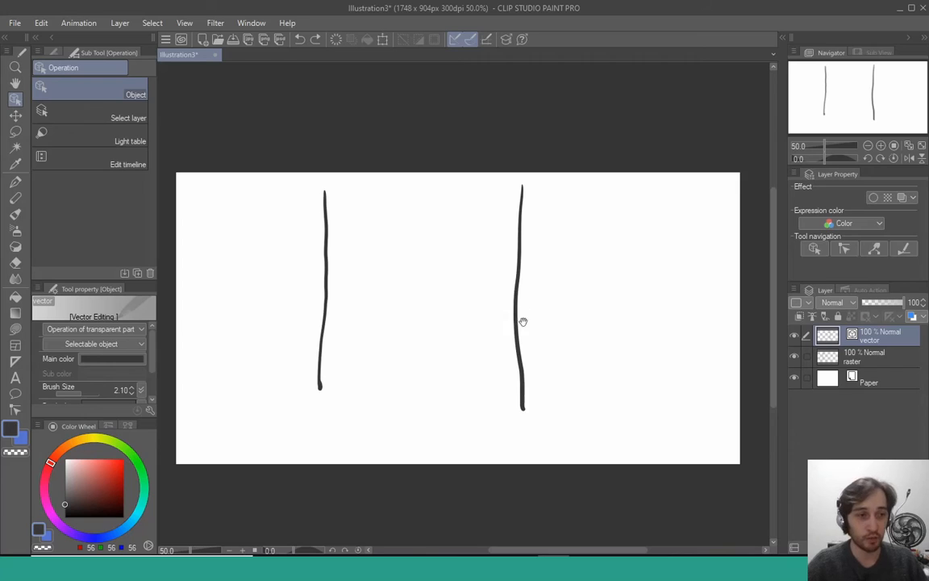
Step: Try out moving a control point in the upper part of the vector line with the Control point sub tool
drag(522, 321, 534, 331)
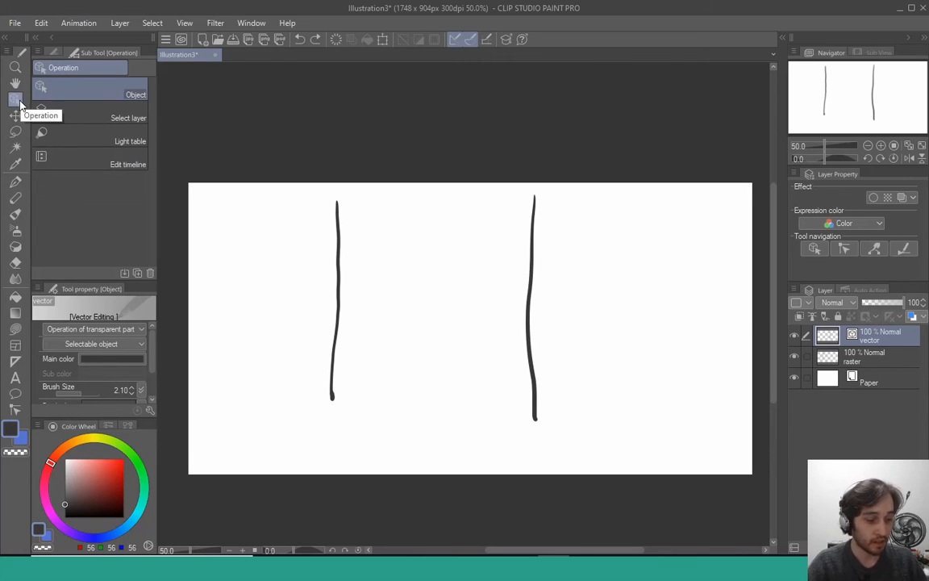
key(y)
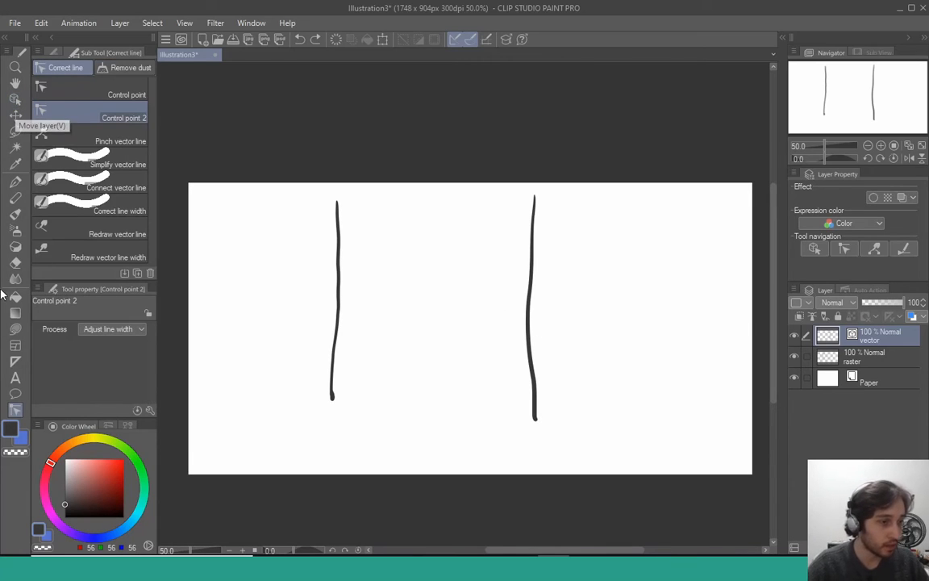
click(131, 96)
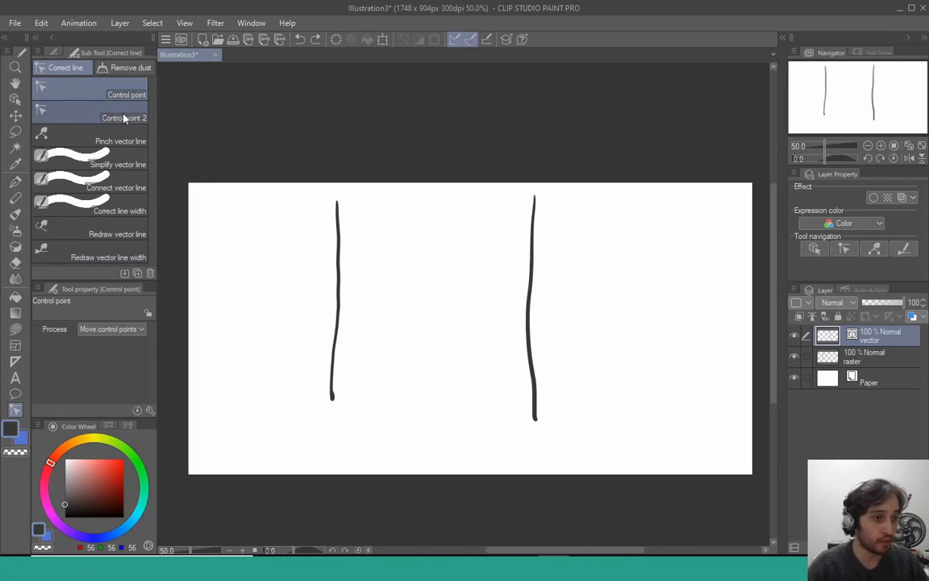
mouse_move(532, 282)
drag(534, 270, 563, 270)
key(ctrl+z)
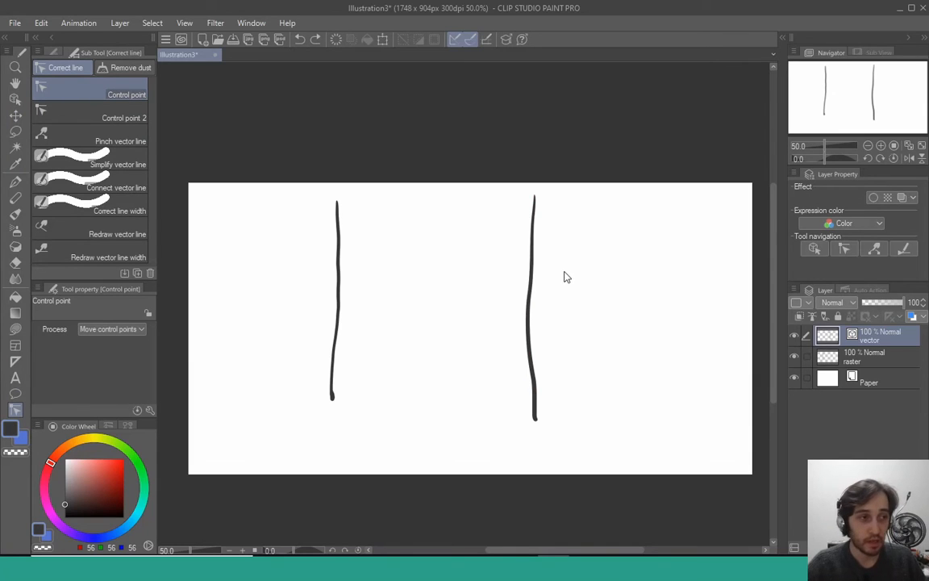
click(534, 270)
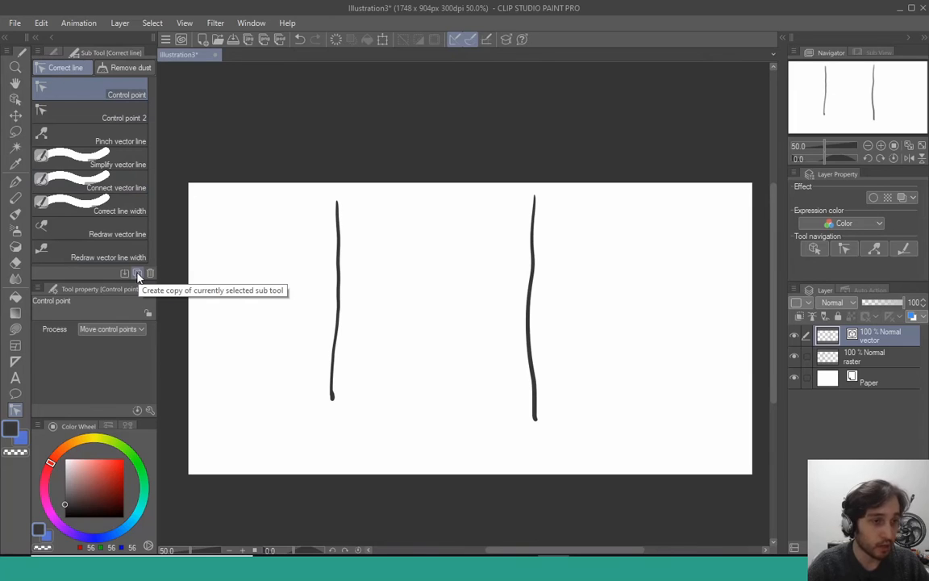
Step: Vary the vector line's width at several points with Control point 2, and extend its lower end with the Control point sub tool
click(130, 119)
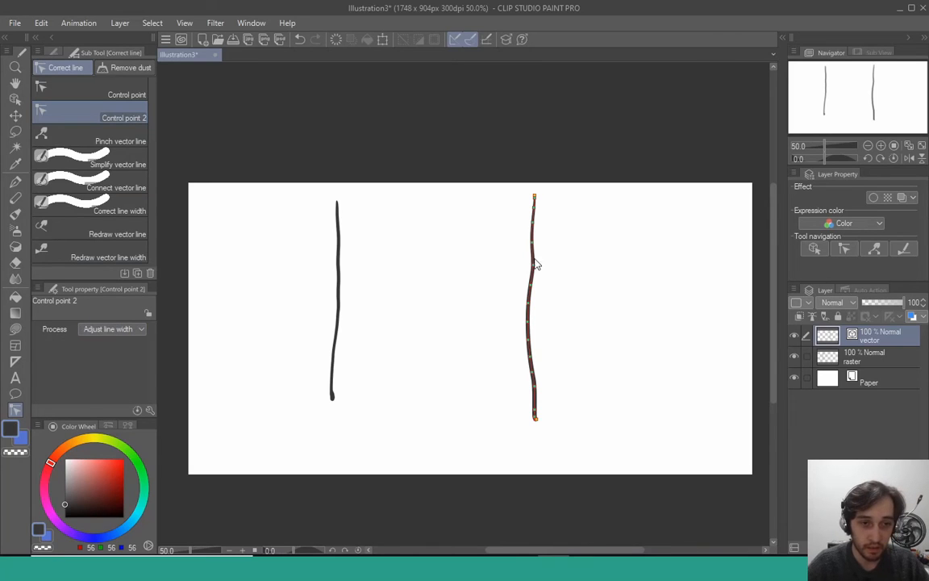
drag(534, 244, 527, 208)
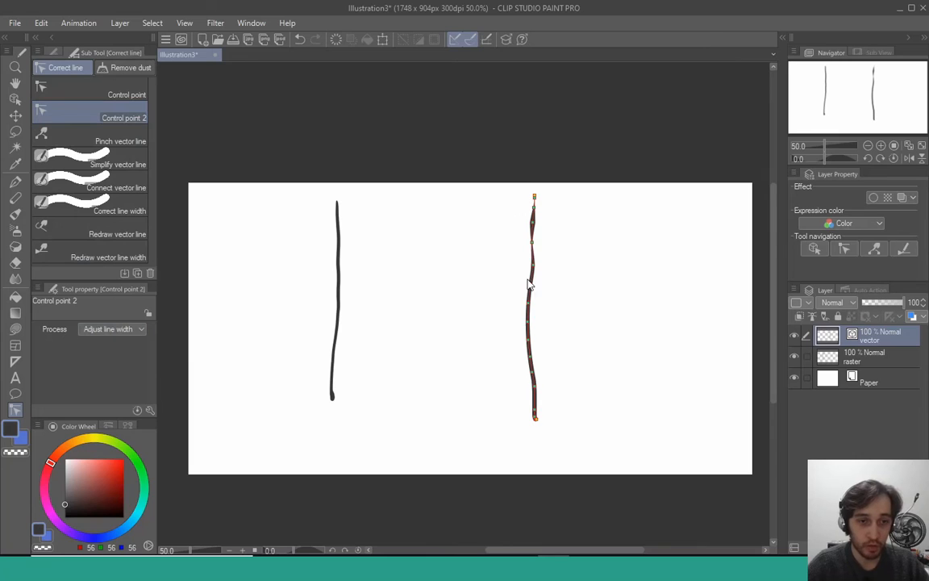
drag(533, 265, 516, 264)
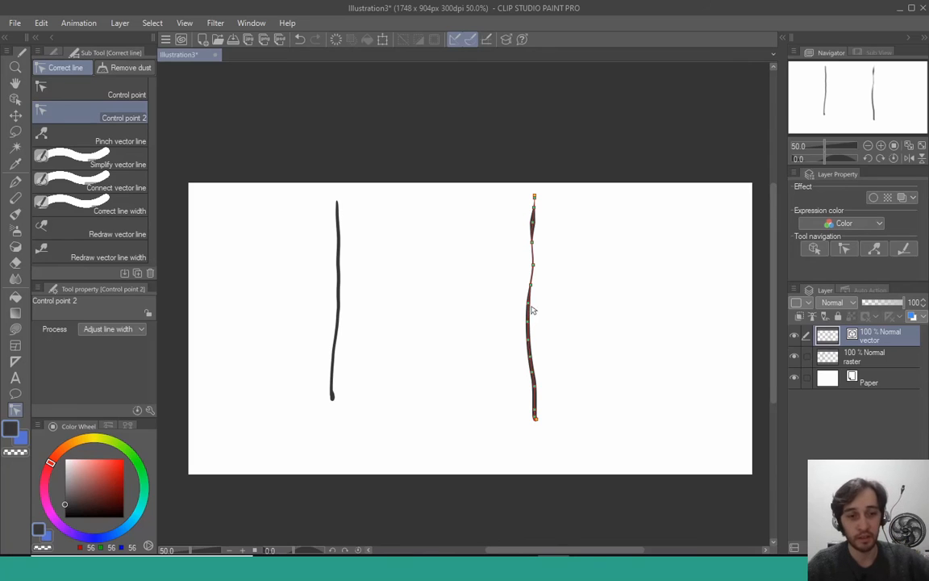
drag(530, 305, 516, 392)
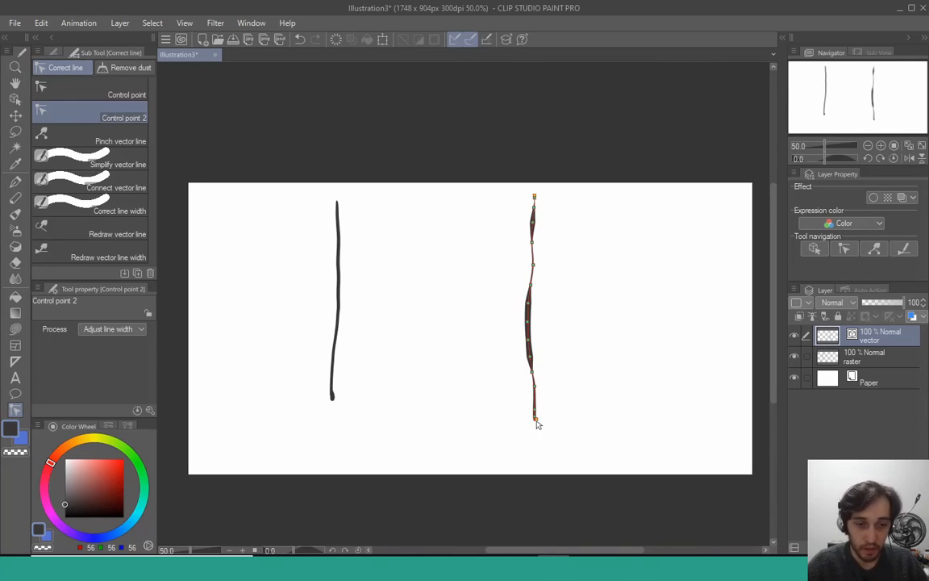
click(143, 97)
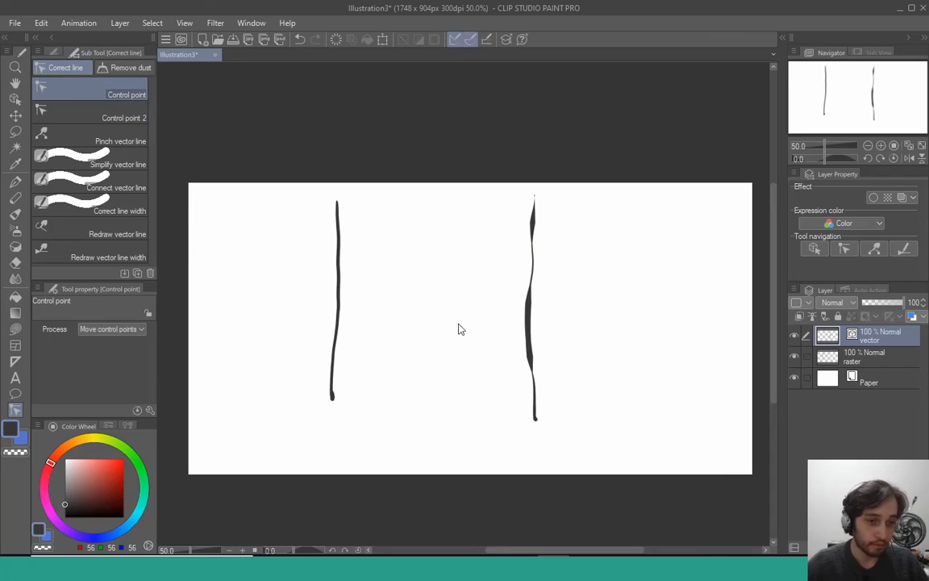
mouse_move(534, 419)
mouse_down()
mouse_move(552, 452)
mouse_move(539, 430)
mouse_move(528, 434)
mouse_up()
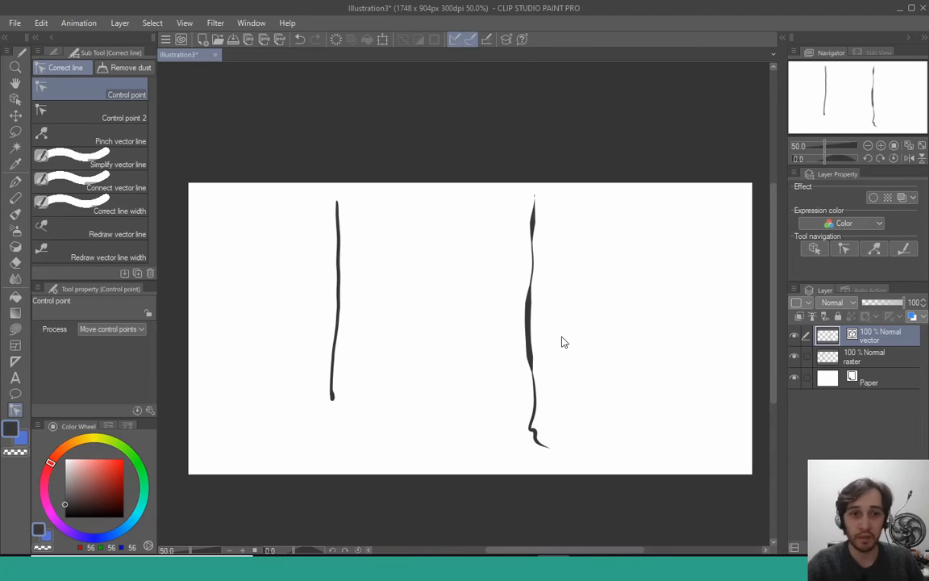
Step: Undo the vector line's extension, width and control point edits, along with the last nudge of the raster line
key(ctrl+z)
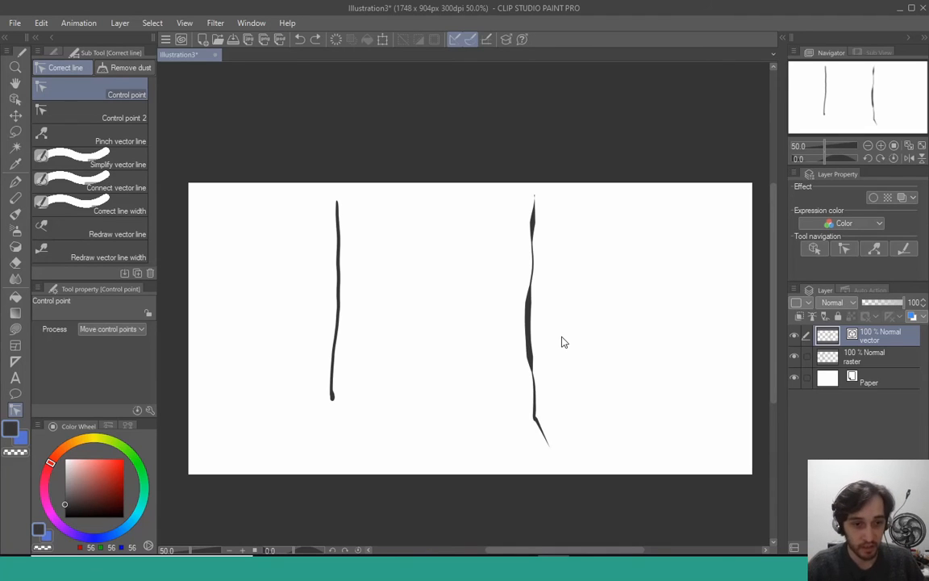
key(ctrl+z)
key(ctrl+z)
key(ctrl+z)
key(ctrl+z)
key(ctrl+z)
key(ctrl+z)
key(ctrl+z)
key(ctrl+z)
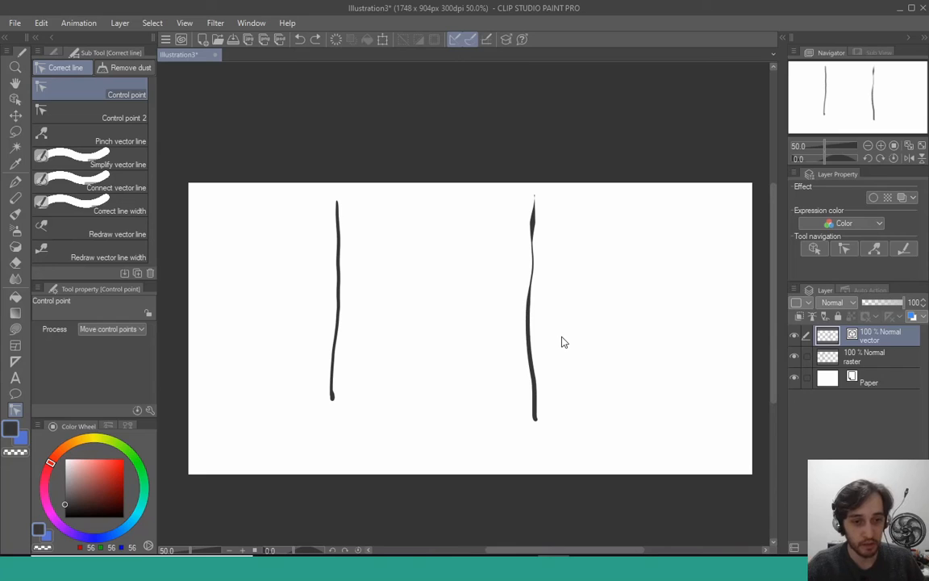
key(ctrl+z)
key(ctrl+z)
key(ctrl+z)
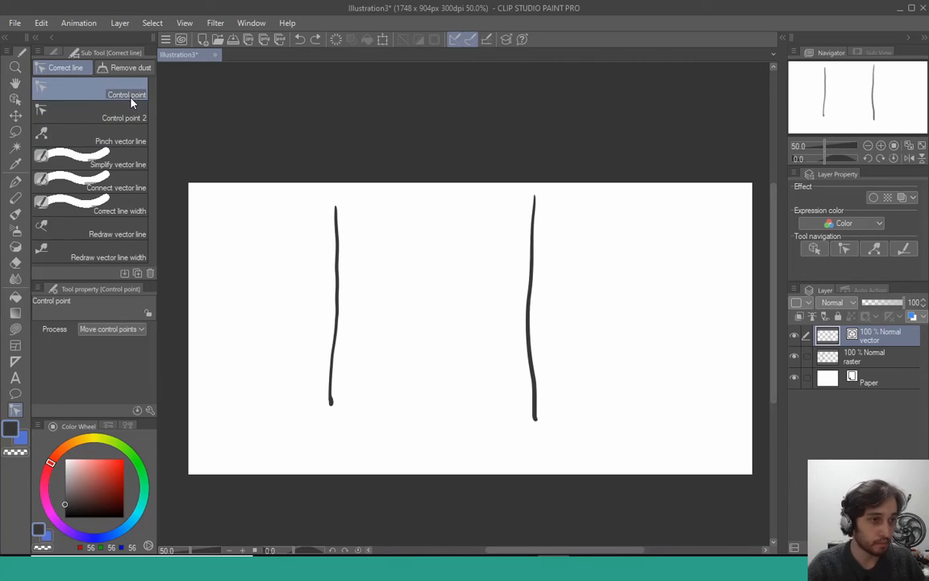
Step: Check the vector line's control points with the Object tool, and reduce them along its whole length with Simplify vector line
click(135, 170)
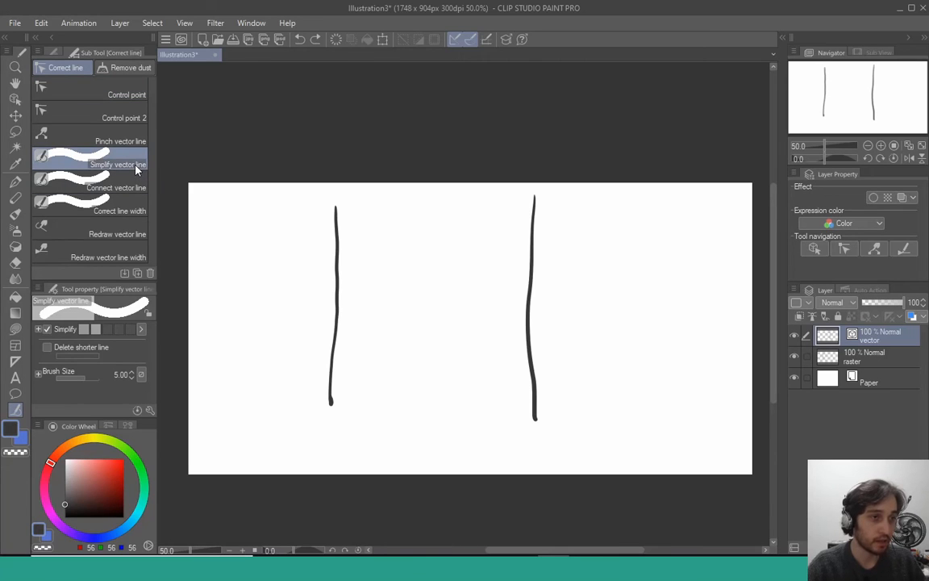
key(o)
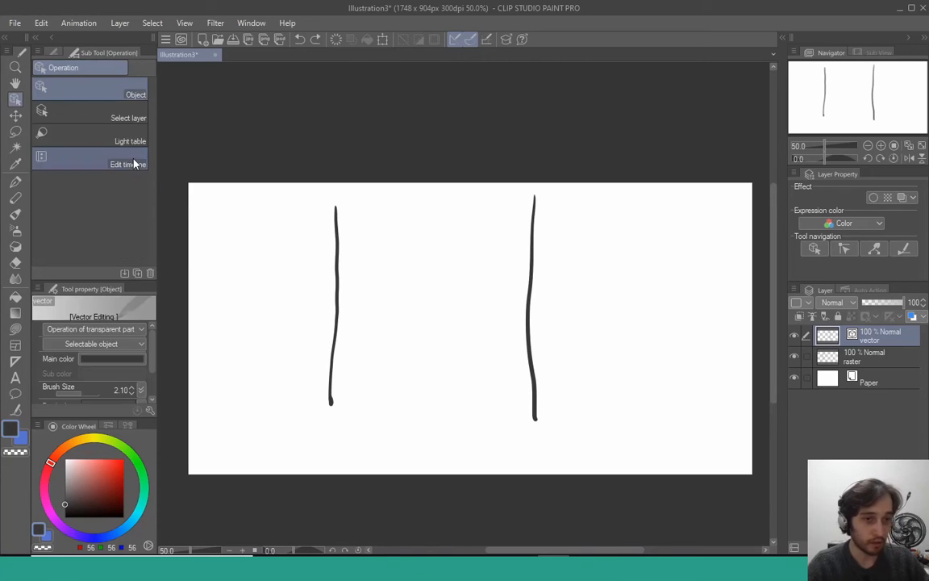
click(532, 284)
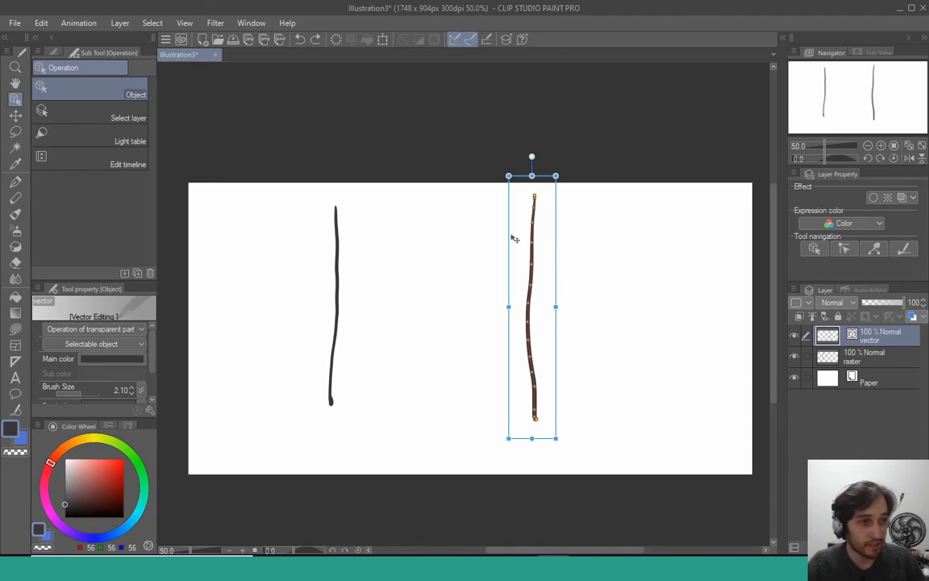
click(432, 259)
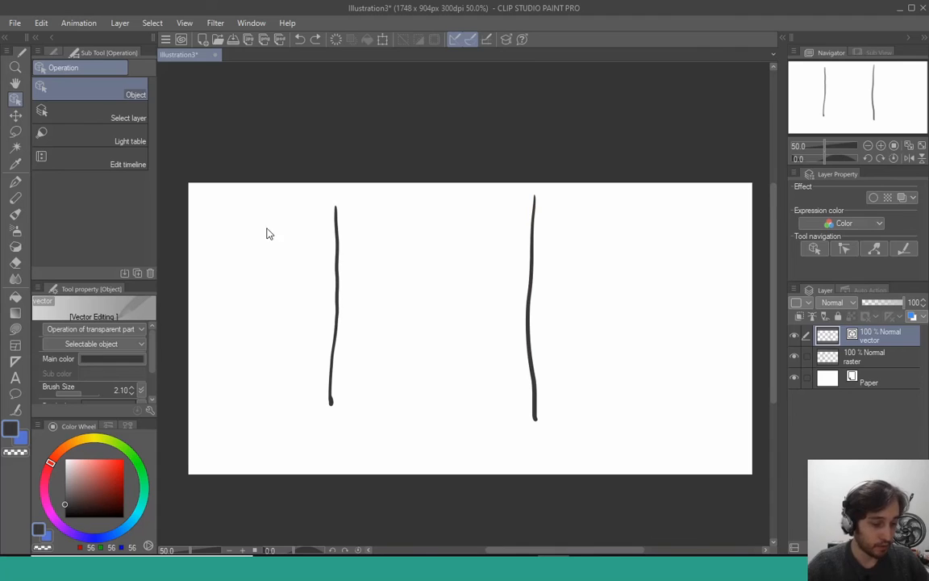
key(y)
mouse_move(534, 196)
mouse_down()
mouse_move(528, 421)
mouse_move(513, 429)
mouse_move(531, 366)
mouse_move(537, 205)
mouse_move(533, 403)
mouse_up()
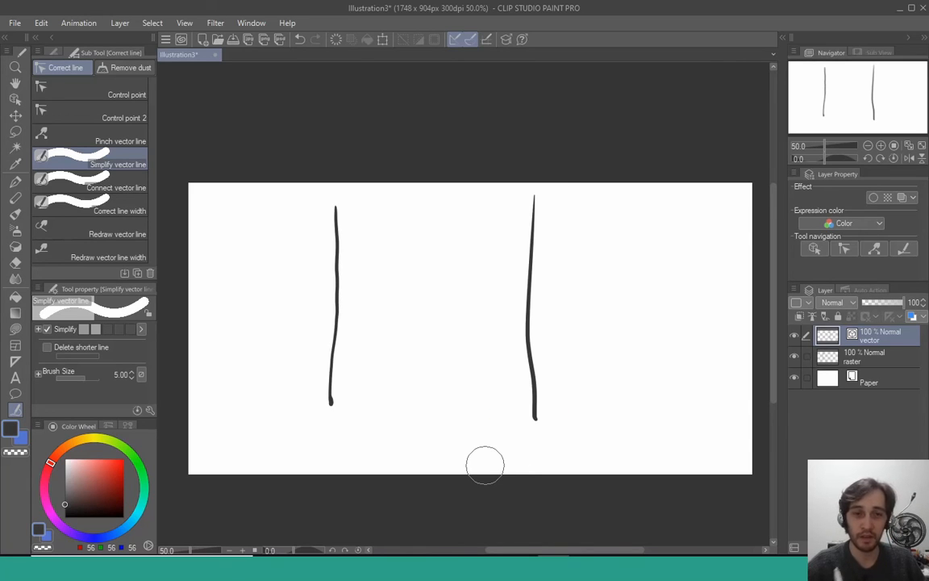
Step: Reshape the simplified vector line into a smooth curve by moving its remaining control points with the Object tool
key(o)
click(534, 271)
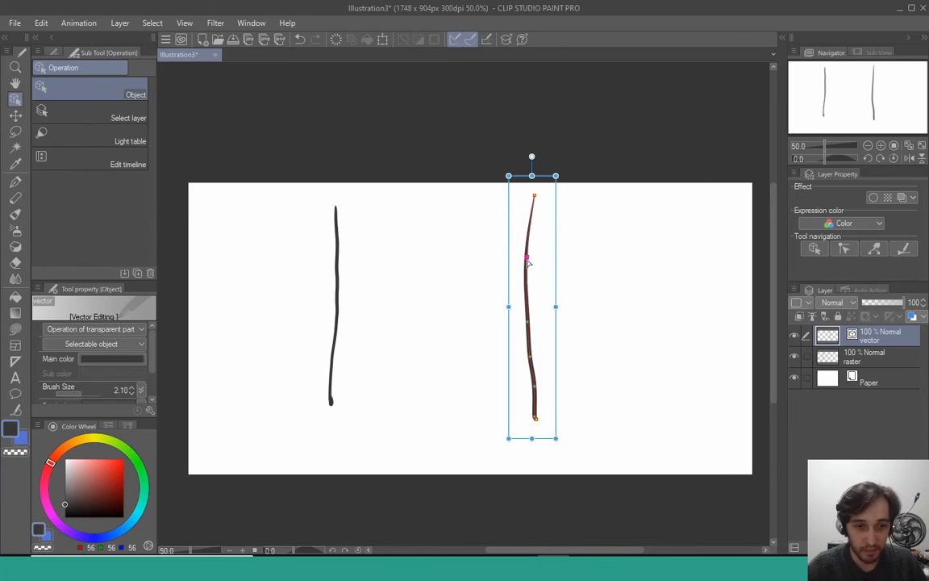
drag(531, 313, 529, 313)
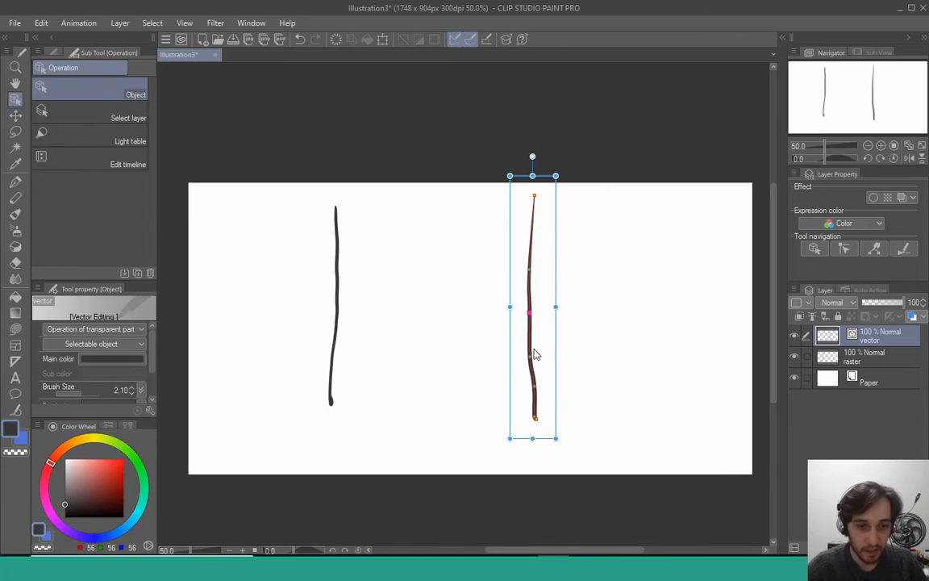
drag(530, 356, 535, 355)
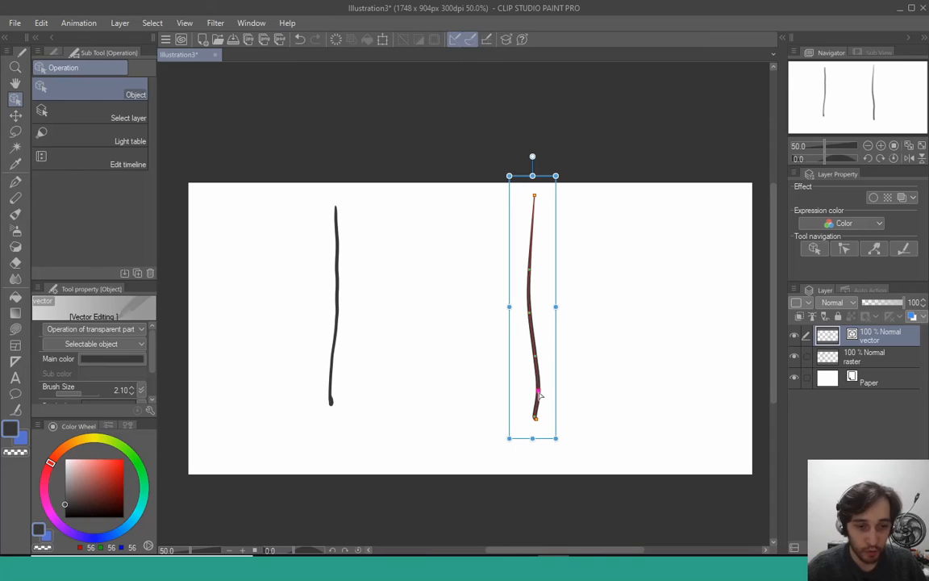
drag(536, 416, 536, 423)
drag(530, 313, 527, 317)
Step: Taper the vector line with Control point 2, and extend its lower end to the canvas's bottom edge with Control point
key(y)
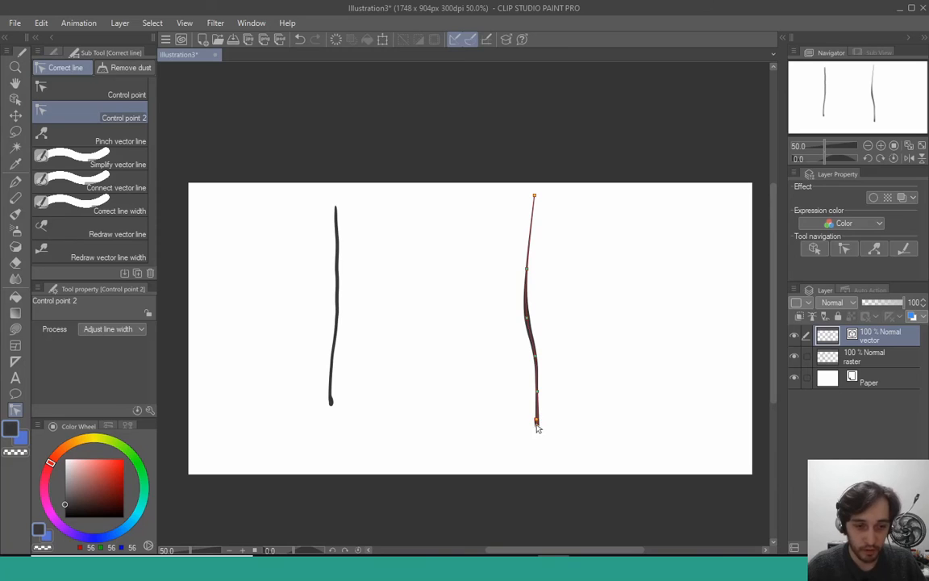
click(120, 90)
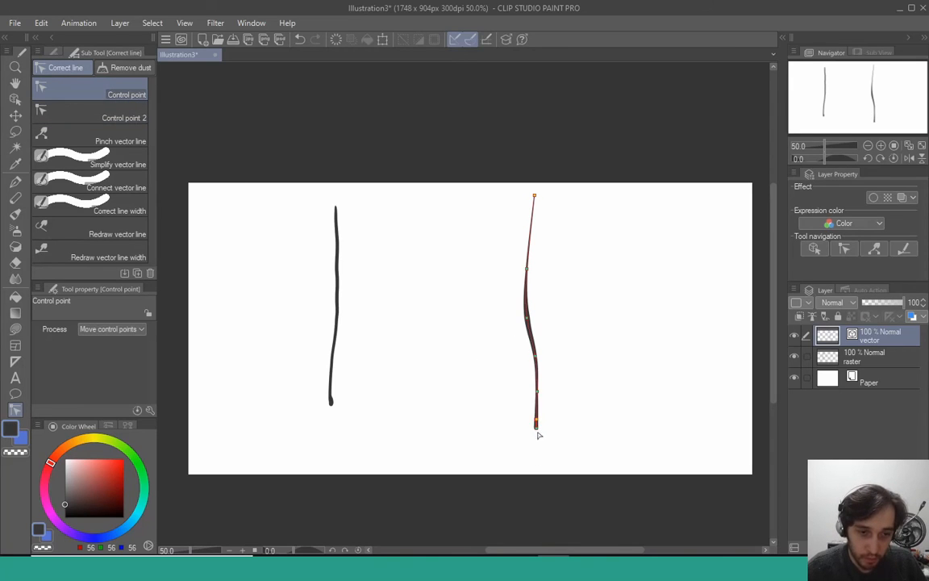
mouse_move(538, 434)
mouse_down()
mouse_move(533, 456)
mouse_move(562, 446)
mouse_move(499, 437)
mouse_move(539, 431)
mouse_move(538, 472)
mouse_up()
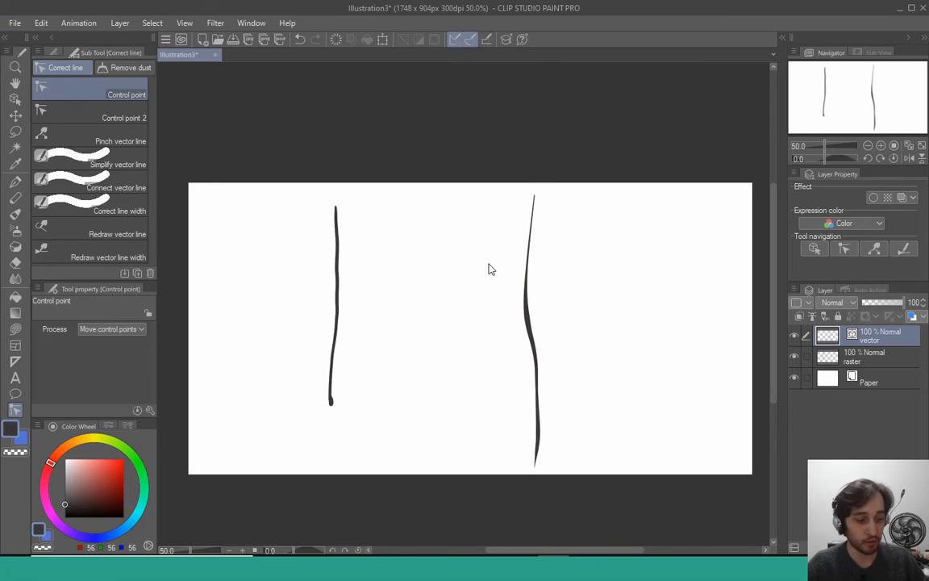
Step: Check the vector line's control points, add one at its middle bend, and pull it outward into a bulge
key(o)
click(531, 295)
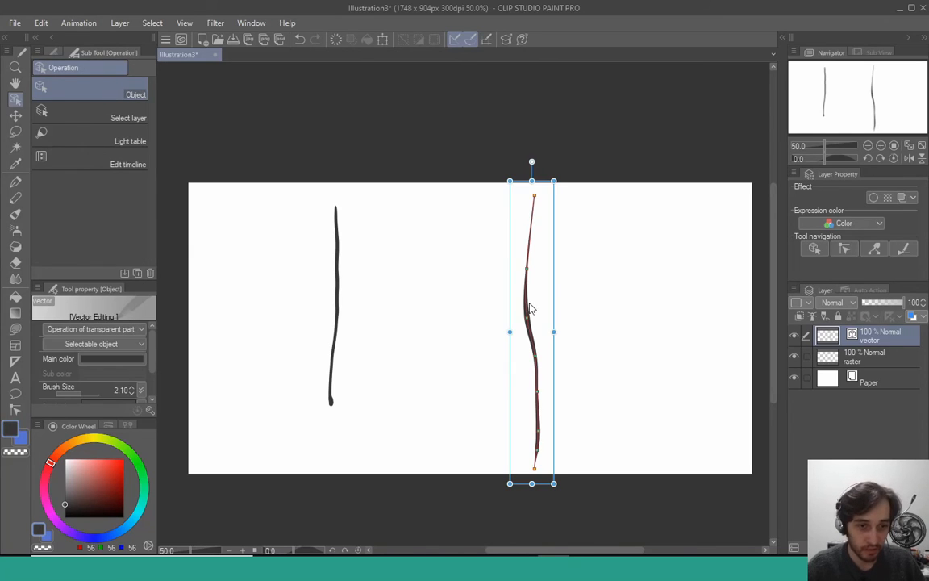
key(ctrl+z)
key(ctrl+z)
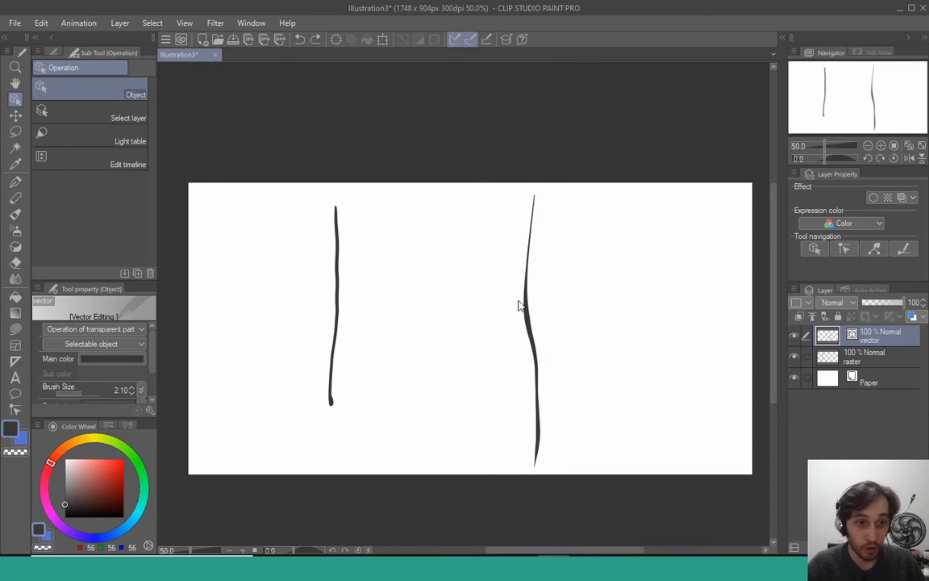
key(y)
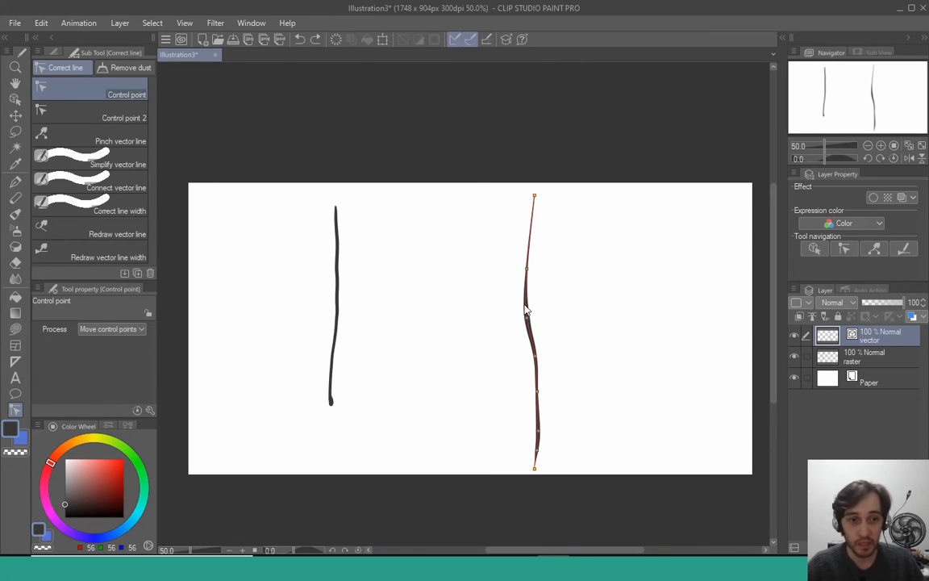
click(126, 331)
click(133, 357)
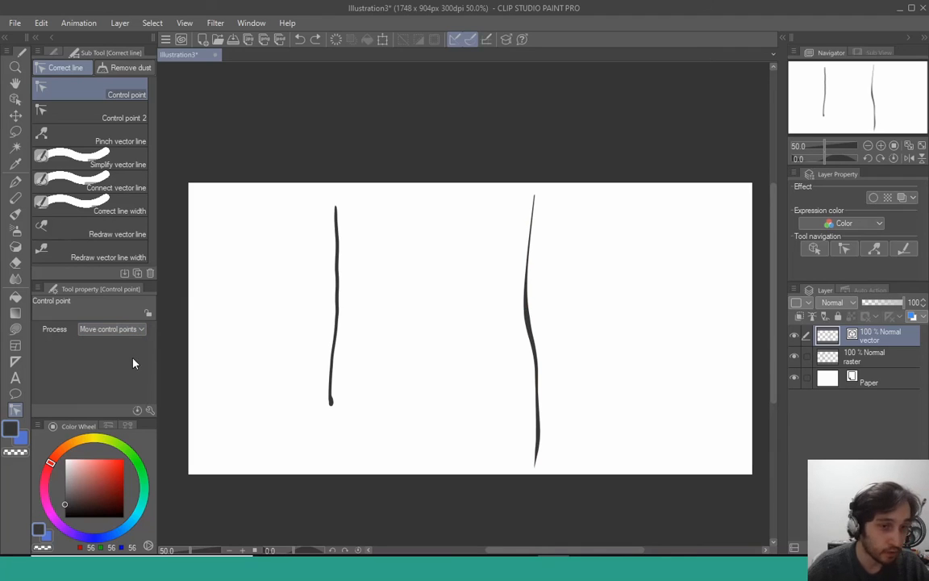
drag(525, 300, 553, 292)
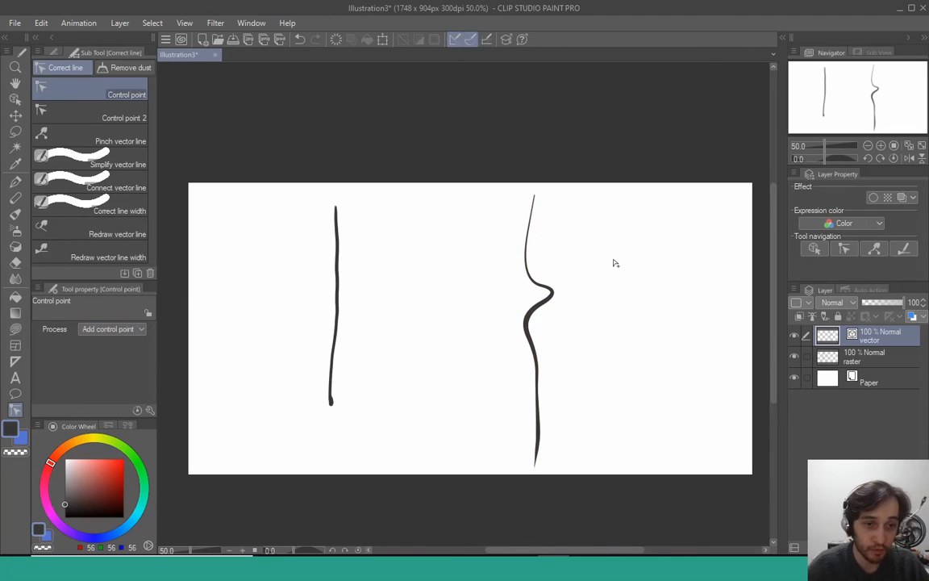
Step: Delete the control point at the vector line's lower end, and return Control point's process to Move control points
click(120, 329)
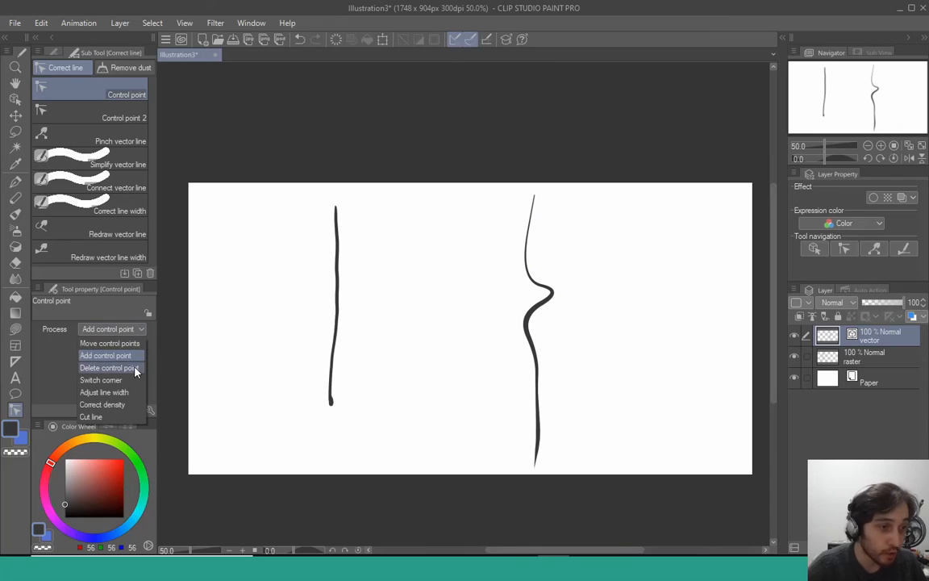
click(109, 366)
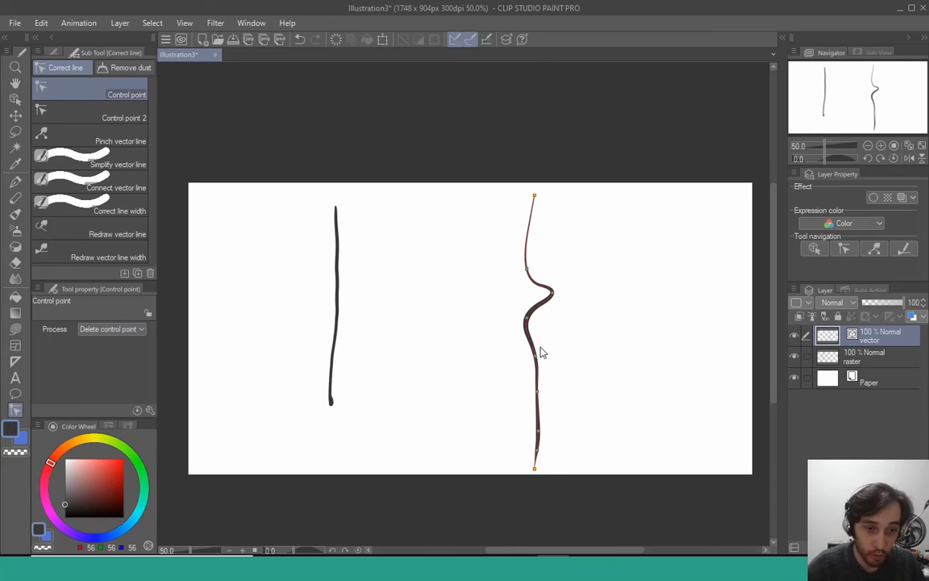
click(536, 467)
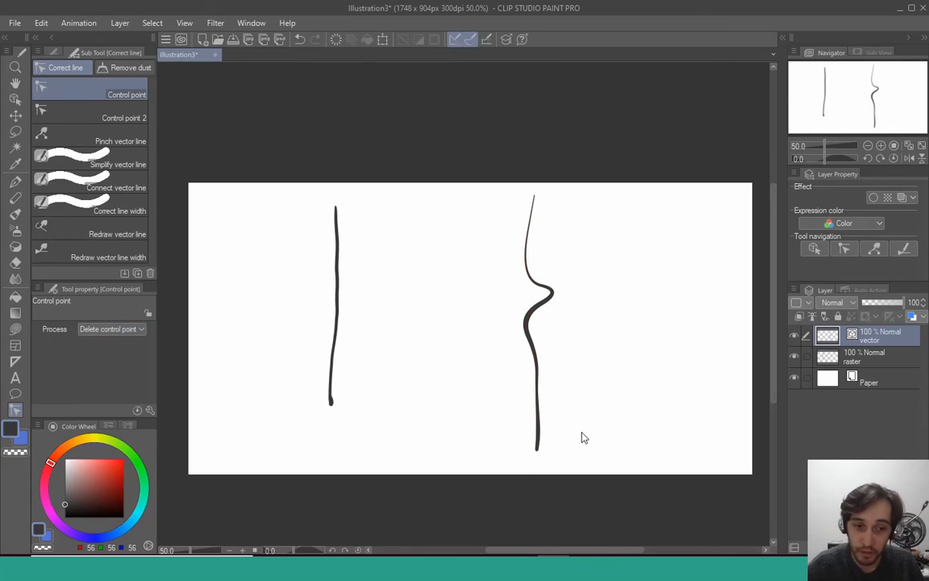
click(129, 329)
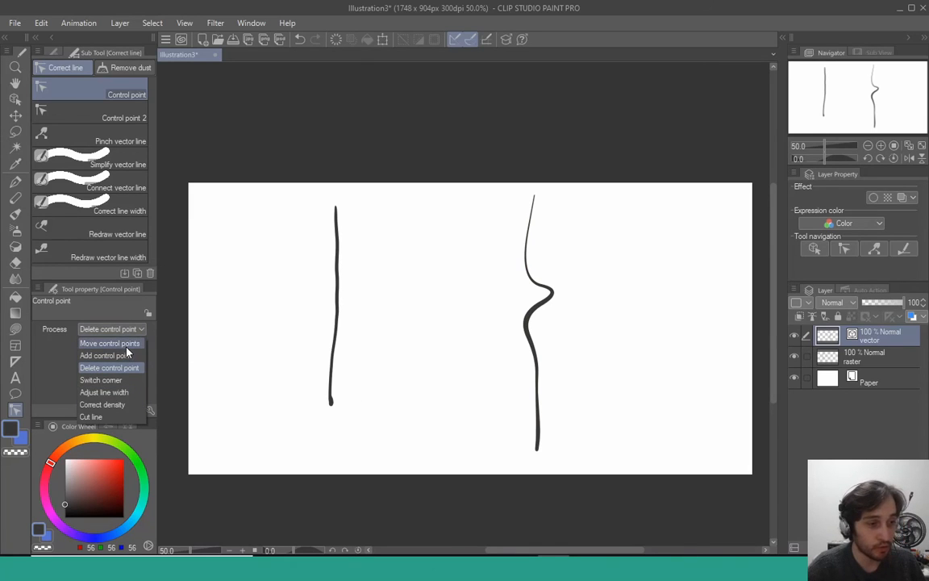
click(113, 343)
click(138, 329)
click(137, 338)
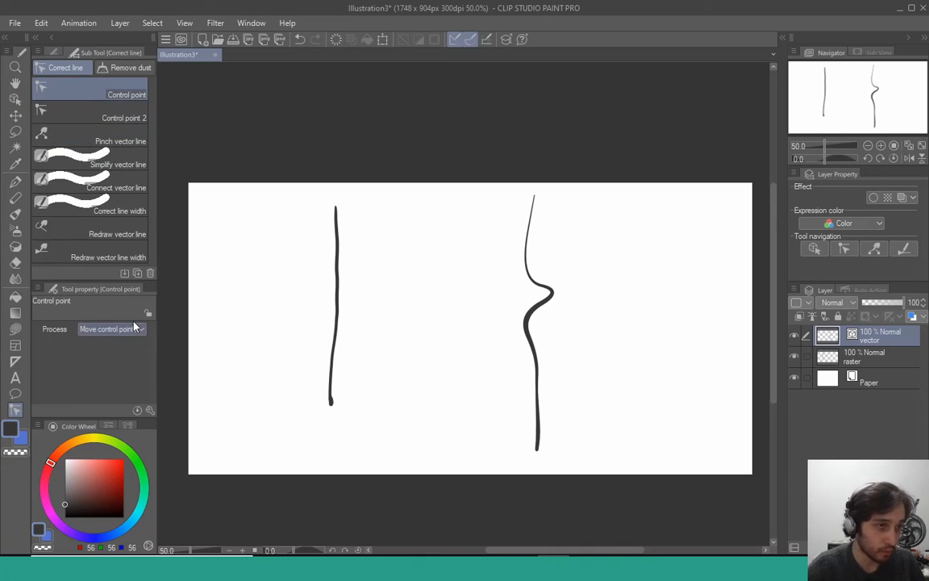
click(119, 112)
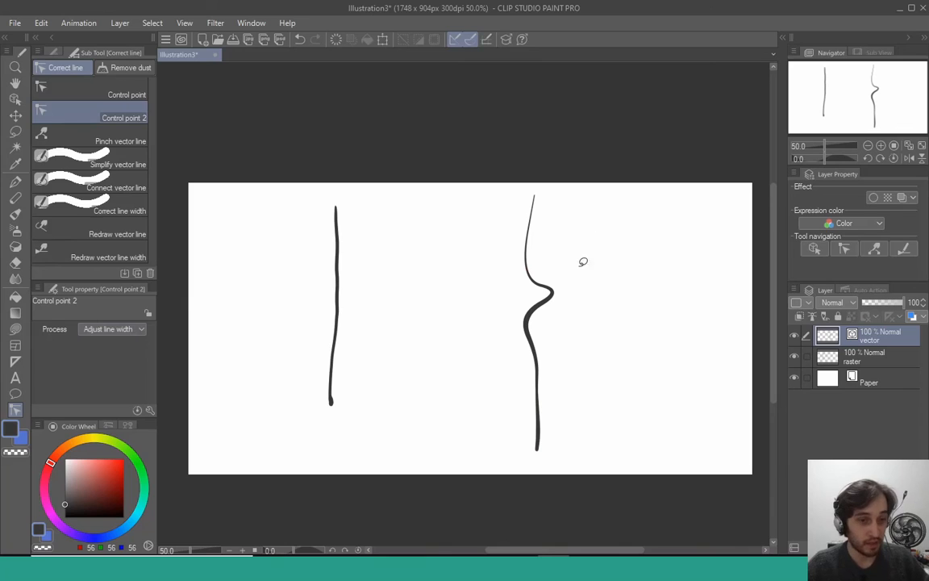
Step: Delete the vector line using a lasso selection, and draw a new near-vertical line in its place with the G-pen
key(m)
mouse_move(614, 258)
mouse_down()
mouse_move(448, 210)
mouse_move(614, 189)
mouse_up()
key(Delete)
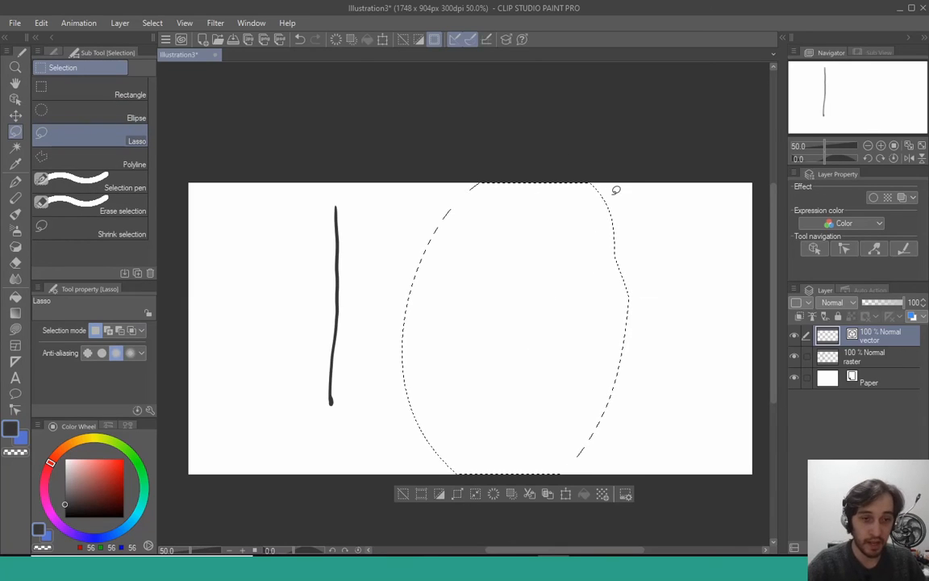
key(ctrl+d)
key(p)
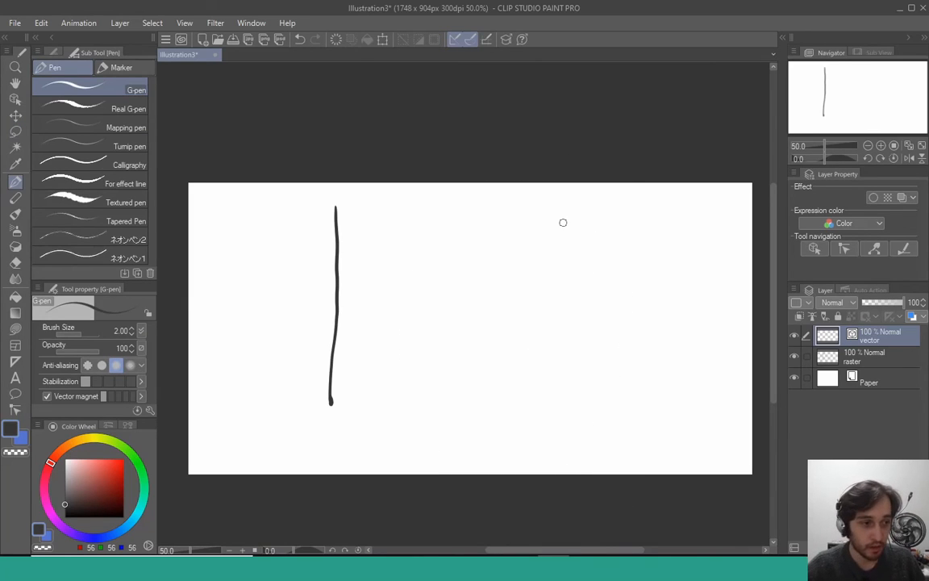
drag(548, 208, 534, 416)
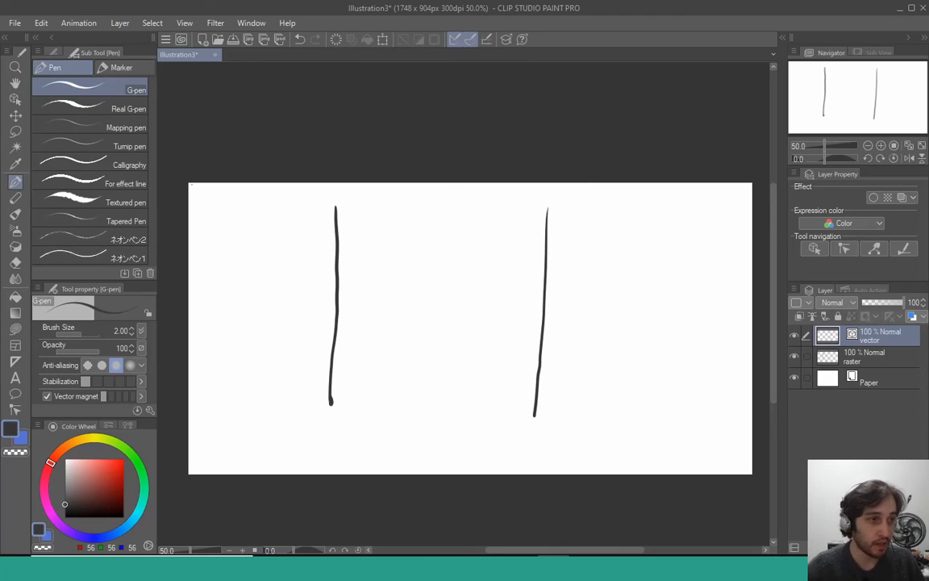
Step: Simplify the new vector line along its whole length, and bend its upper part by moving the remaining control points
key(y)
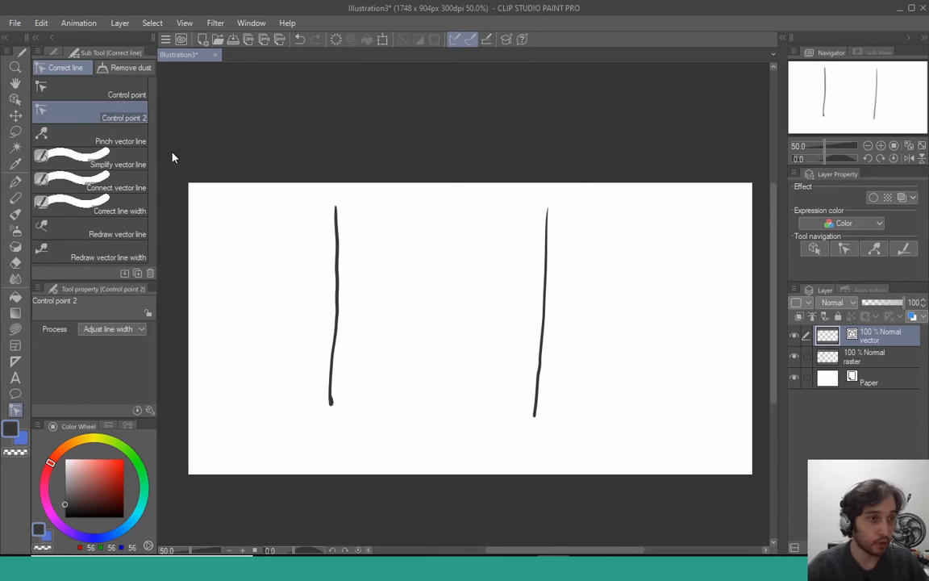
click(121, 159)
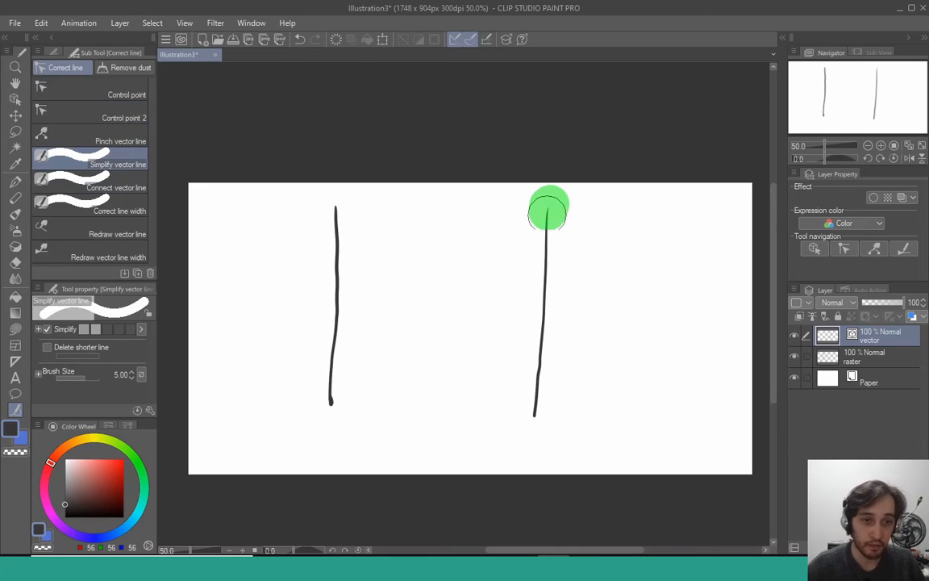
drag(548, 208, 524, 429)
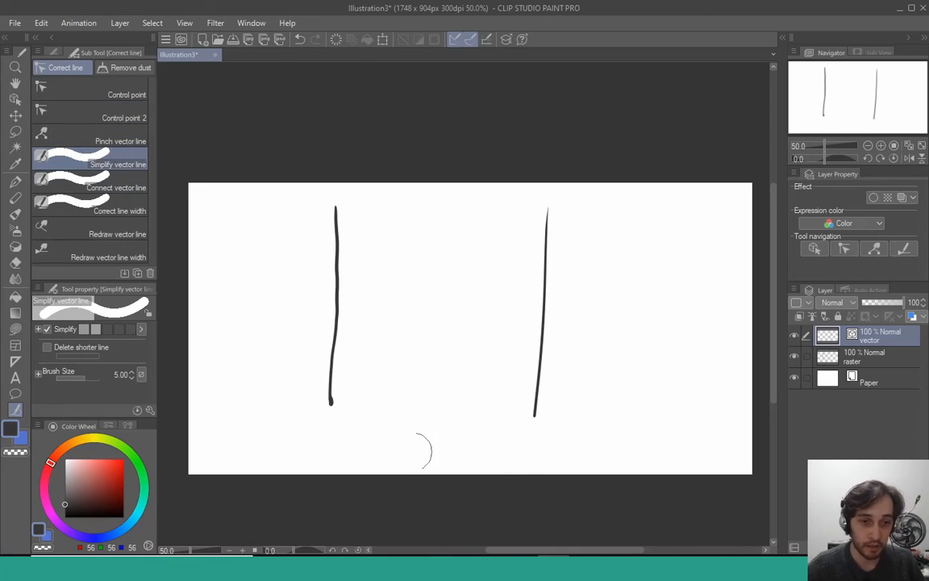
click(126, 96)
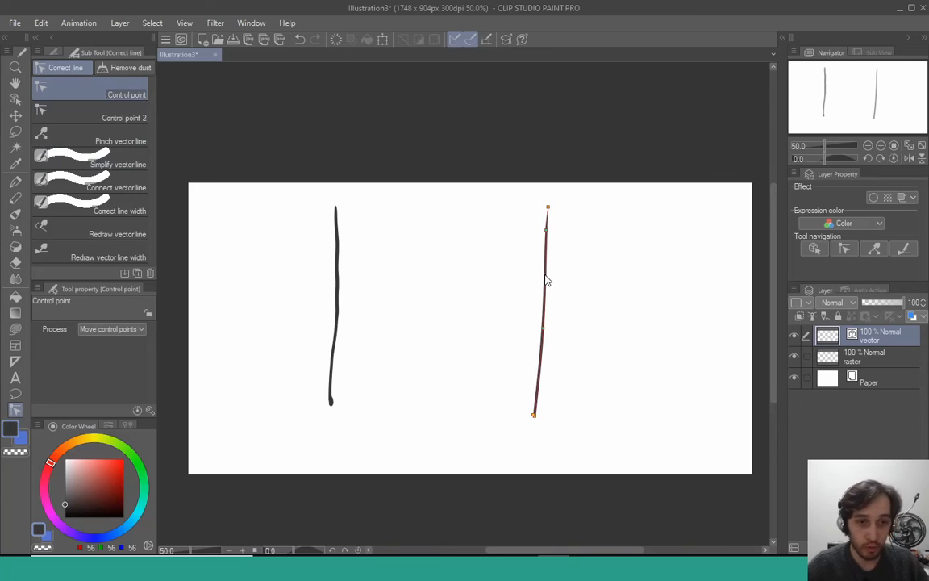
drag(546, 230, 534, 236)
drag(546, 331, 543, 278)
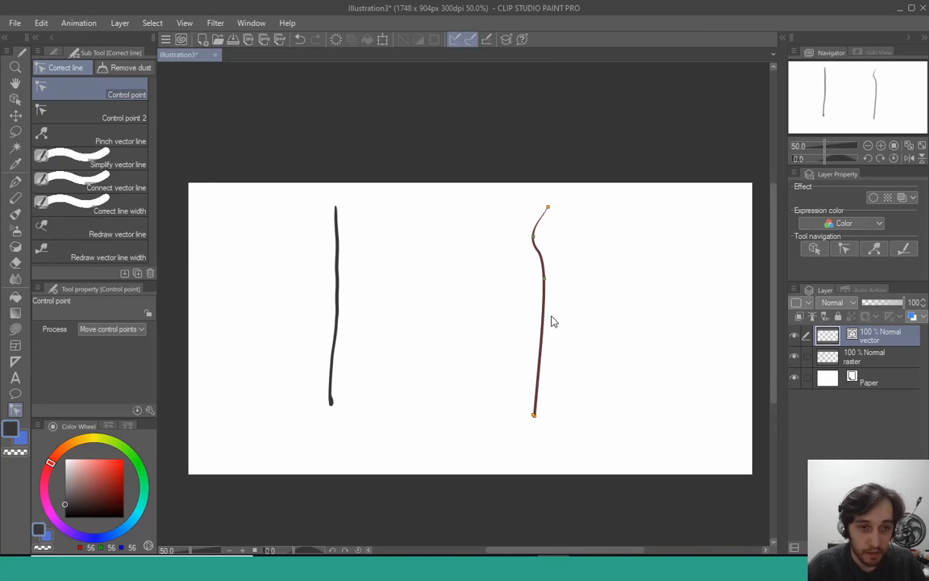
drag(520, 417, 524, 438)
Step: Undo the control point moves and the simplification of the new vector line
key(ctrl+z)
key(ctrl+z)
key(ctrl+z)
key(ctrl+z)
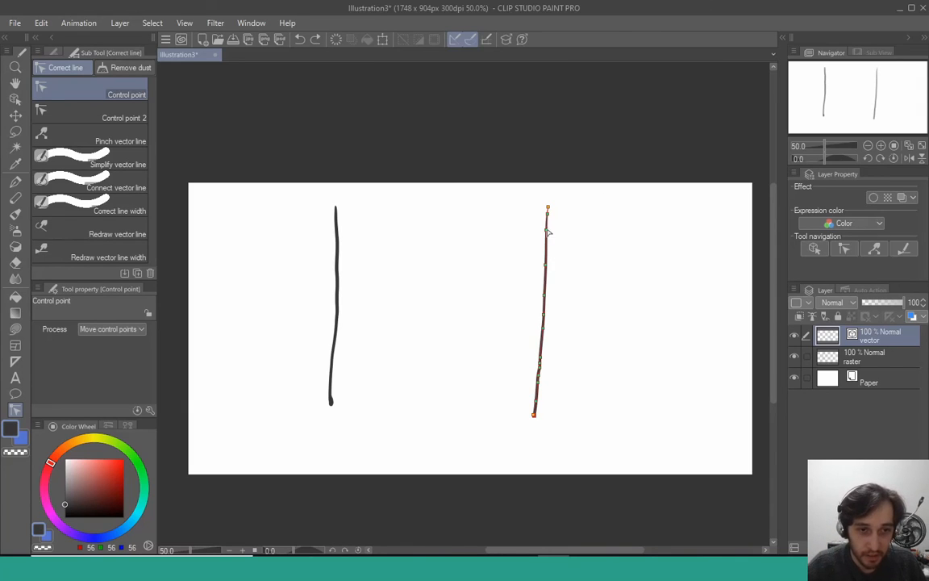
Step: Bend the vector line into a wavy face profile with a hooked lower end, undoing the long stretches of that end
drag(547, 231, 545, 327)
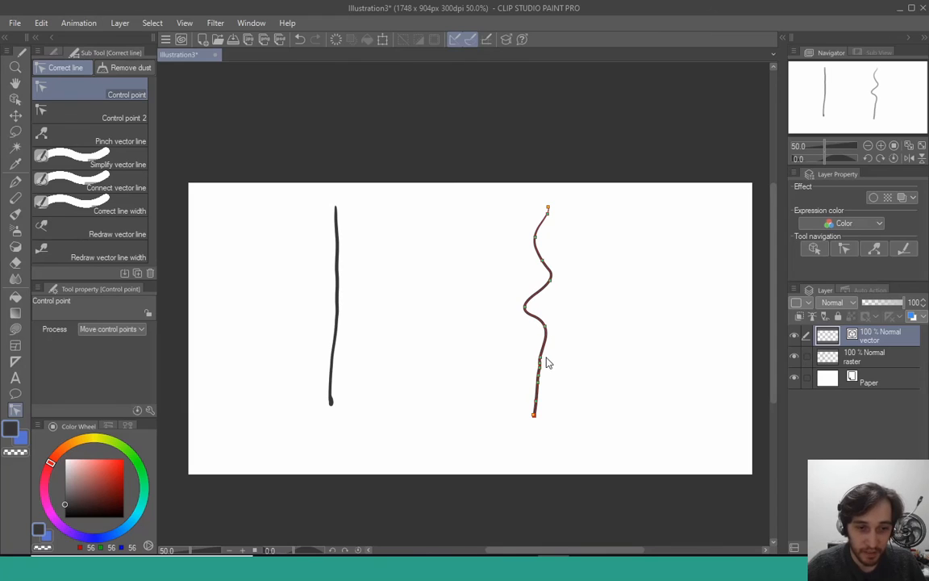
drag(546, 363, 600, 388)
drag(534, 415, 666, 371)
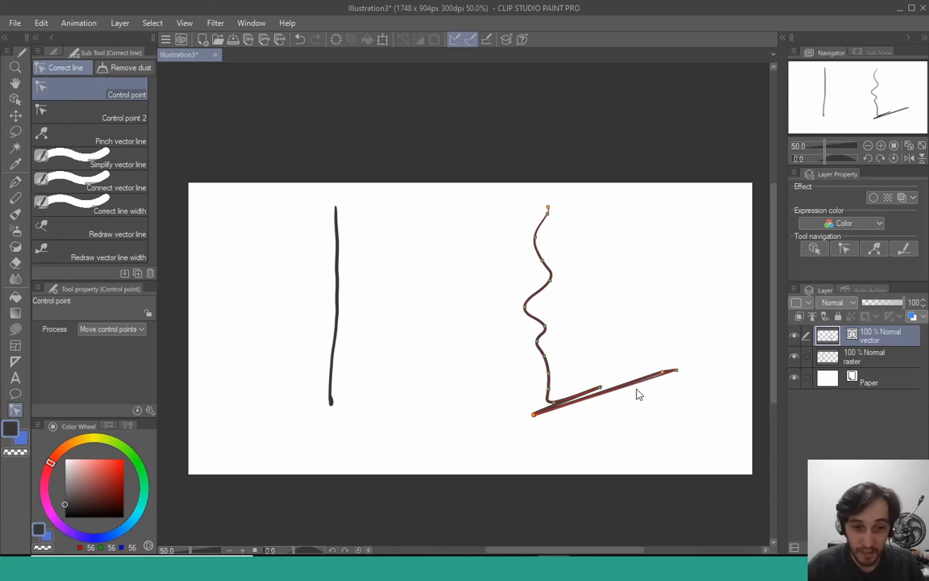
key(ctrl+z)
key(ctrl+z)
key(ctrl+z)
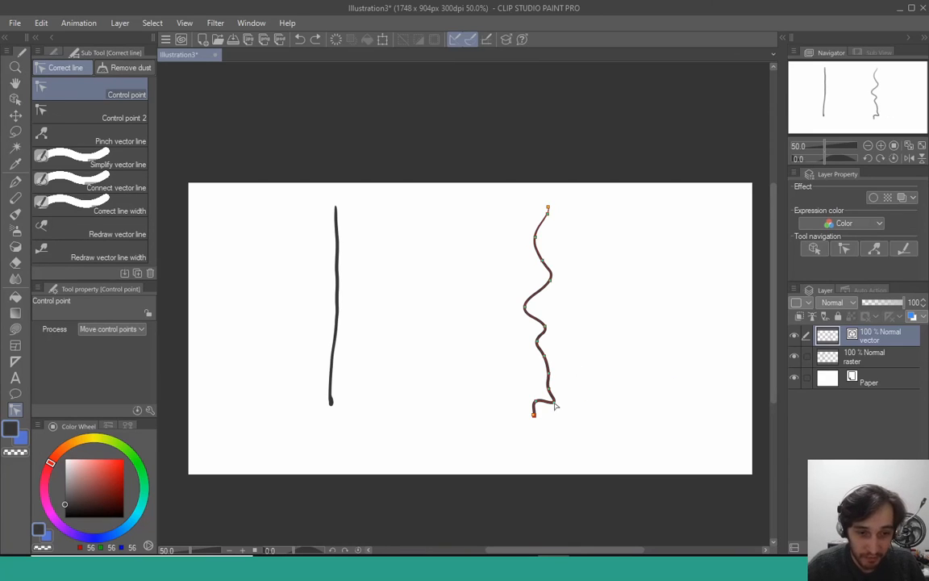
drag(554, 403, 687, 365)
key(ctrl+z)
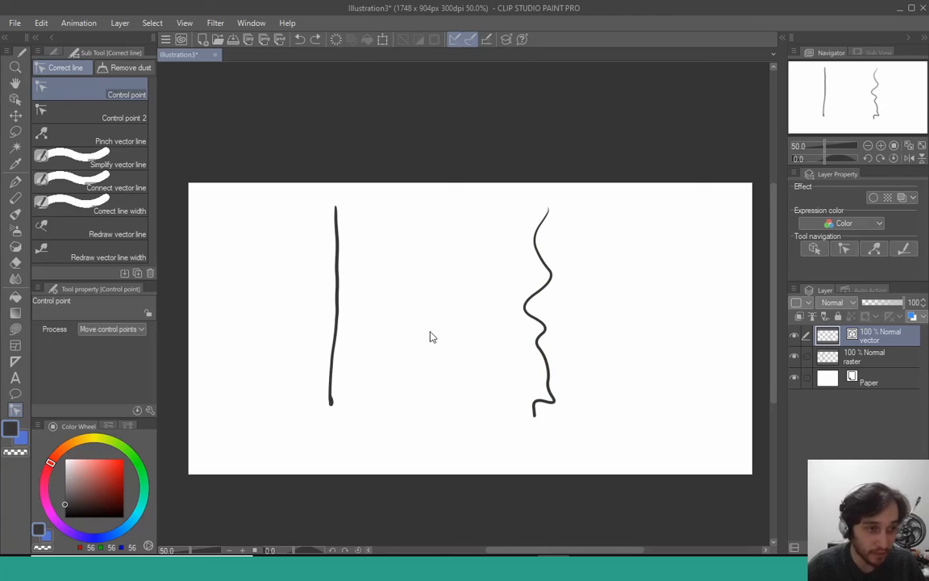
Step: Extend the profile into a jaw and short neck by pulling the line's lower control points outward with Control point
click(125, 164)
drag(490, 379, 554, 402)
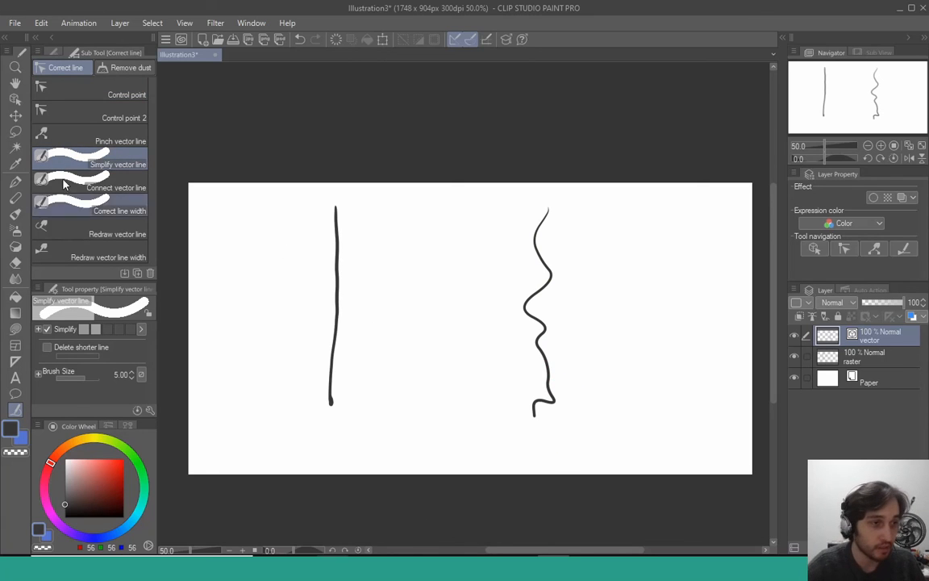
click(121, 92)
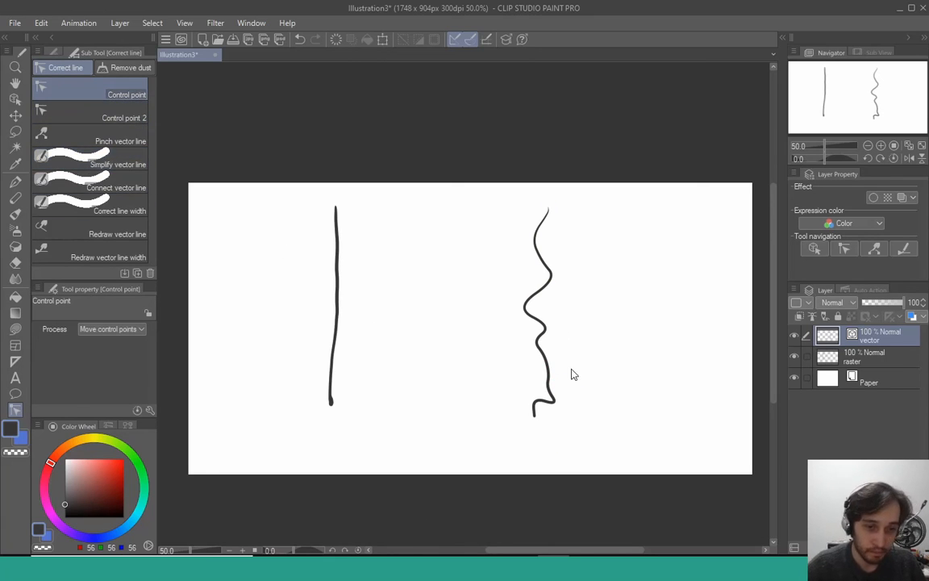
drag(554, 403, 653, 355)
drag(534, 416, 653, 316)
key(ctrl+z)
drag(539, 417, 663, 418)
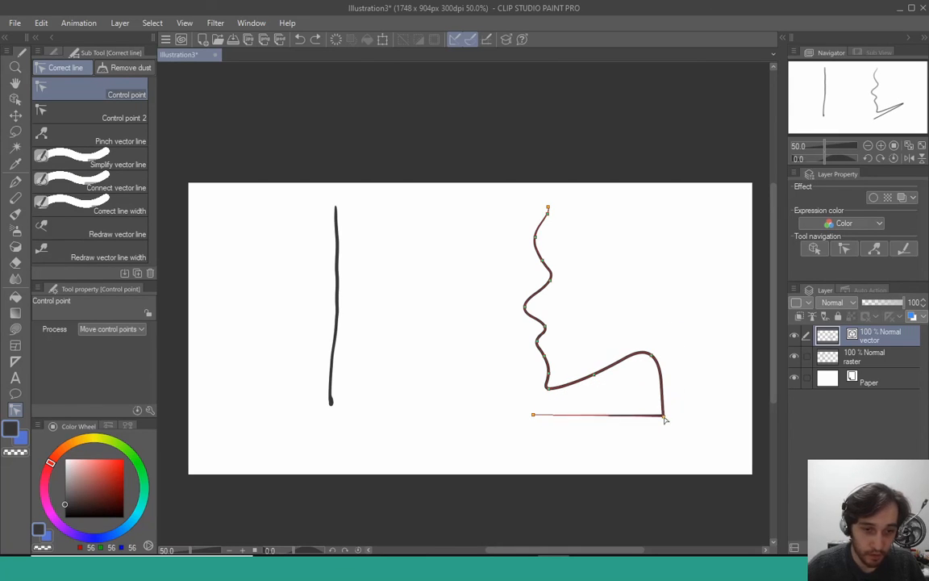
drag(534, 415, 669, 436)
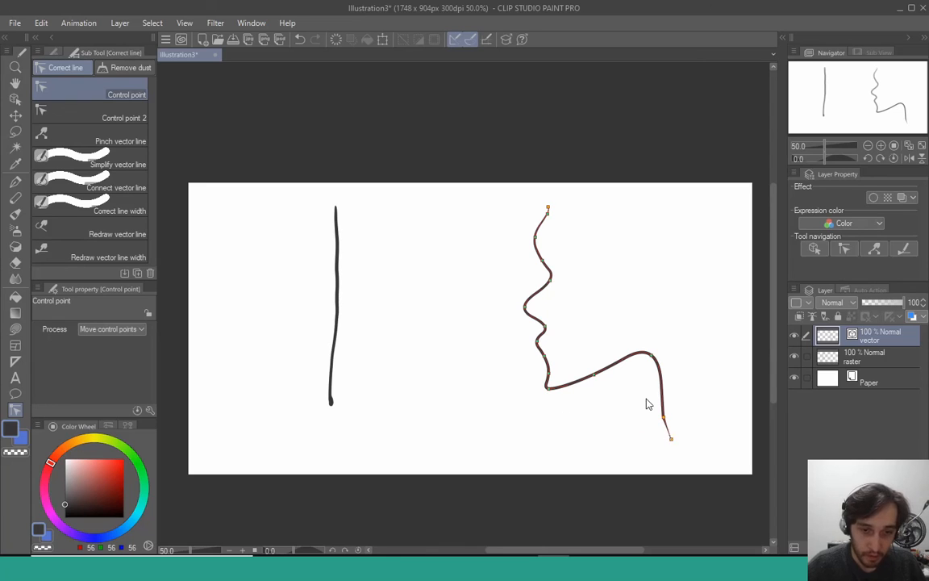
Step: Reshape the profile's nose, chin and neck into a compact face with a curved jaw rising toward the ear, by moving its control points
click(119, 158)
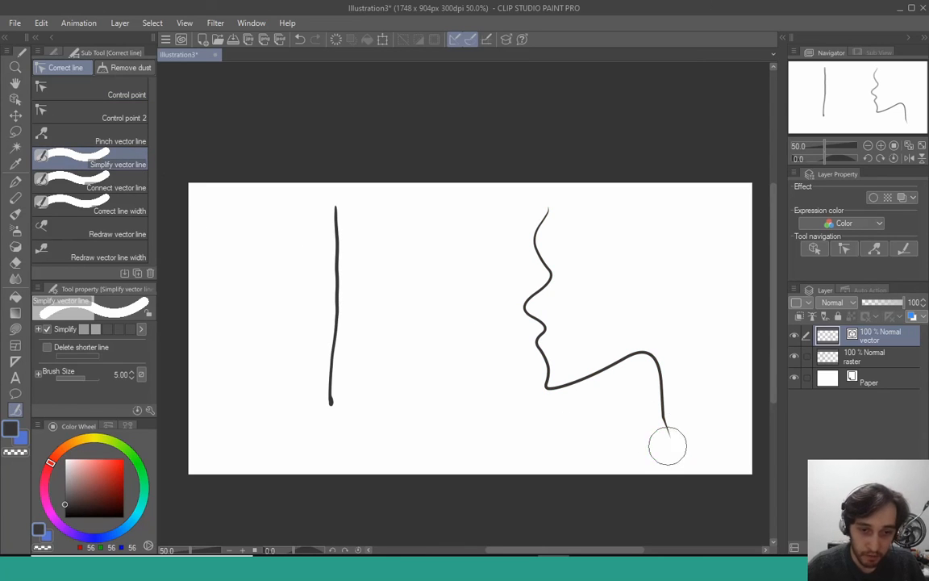
click(133, 94)
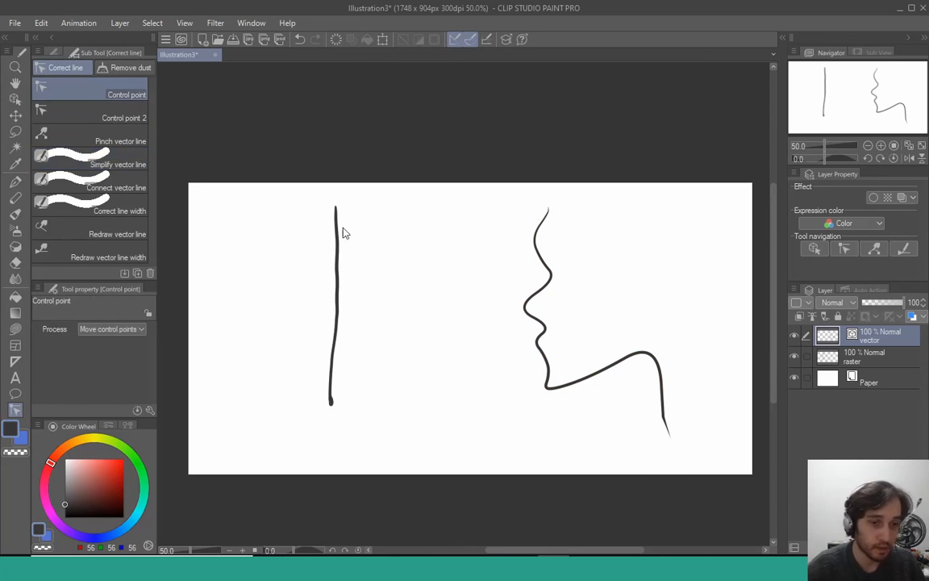
drag(675, 333, 646, 302)
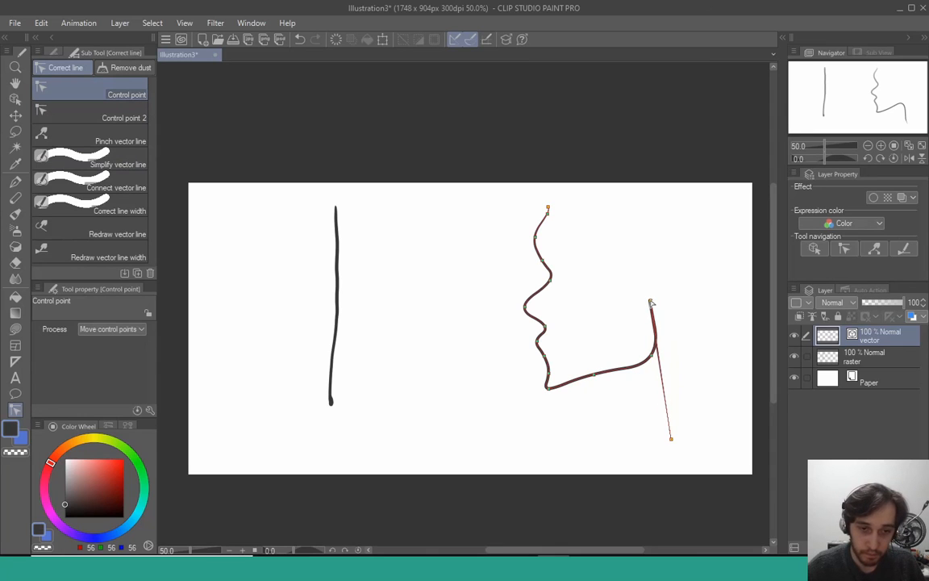
mouse_move(538, 342)
mouse_down()
mouse_move(541, 324)
mouse_move(517, 304)
mouse_move(541, 279)
mouse_move(542, 261)
mouse_move(534, 335)
mouse_up()
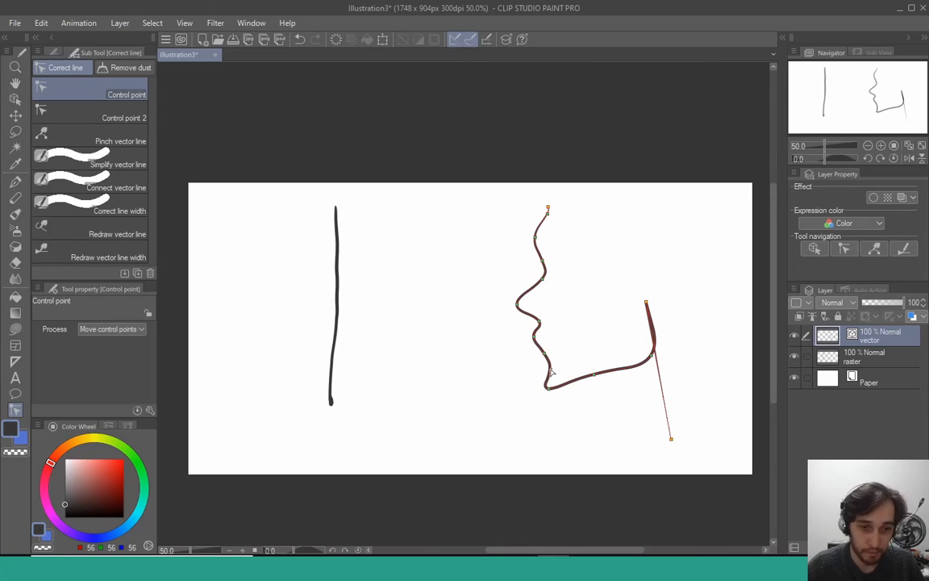
drag(546, 380, 556, 386)
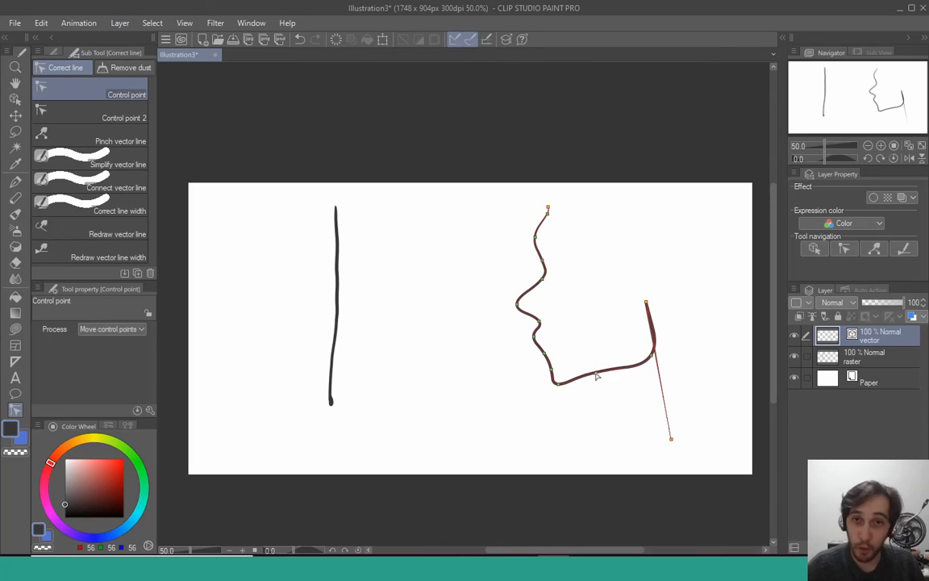
mouse_move(653, 355)
mouse_down()
mouse_move(646, 327)
mouse_move(642, 346)
mouse_up()
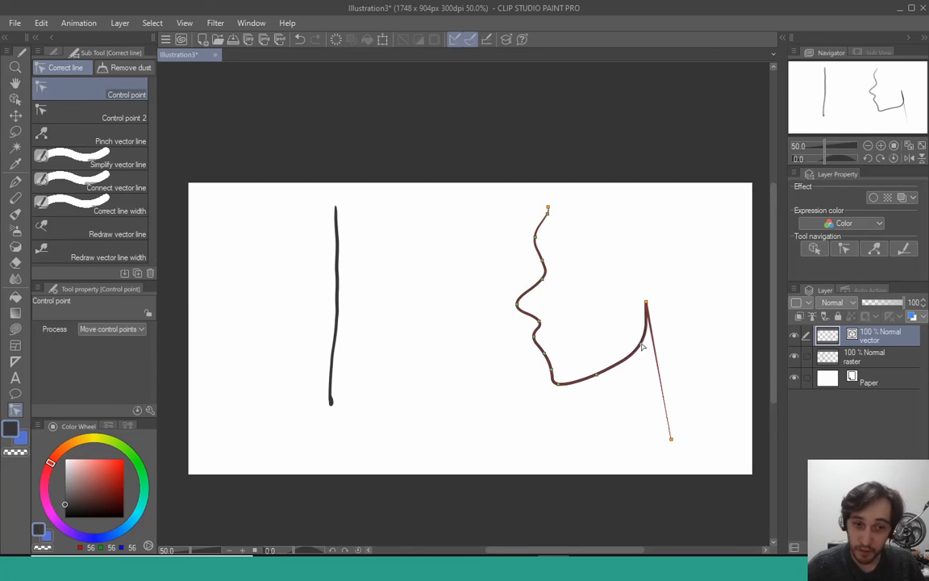
drag(645, 304, 651, 315)
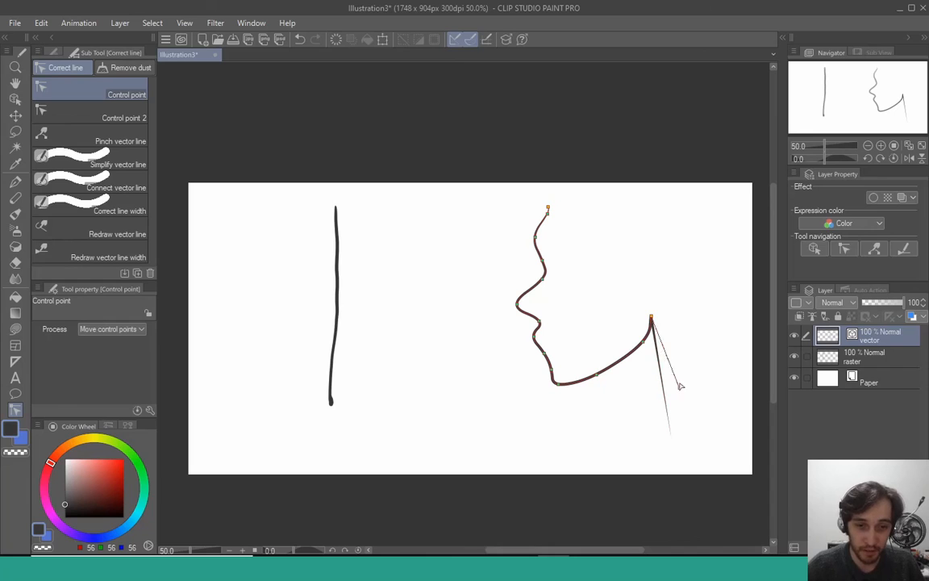
drag(679, 383, 653, 289)
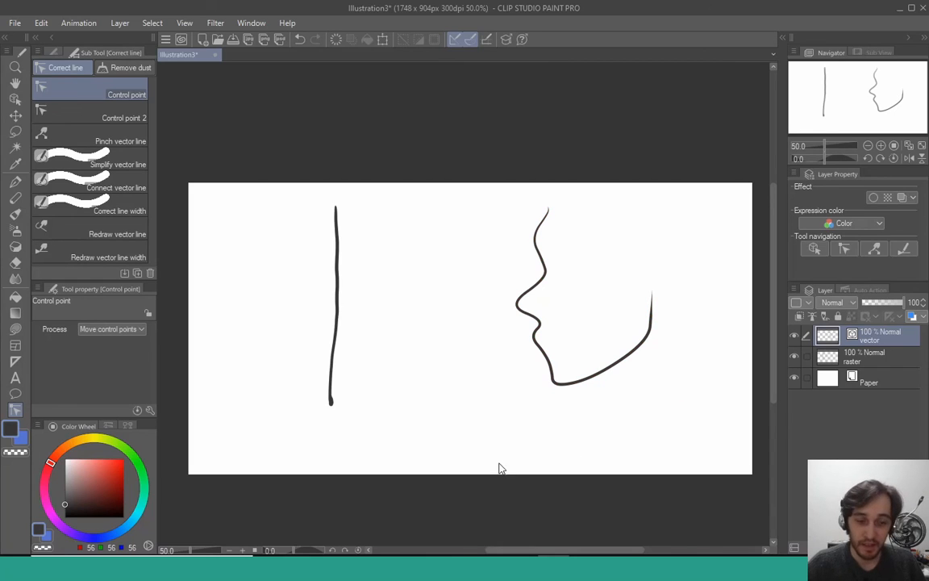
Step: Vary the profile's line width with Control point 2, thickening the nose and chin and thinning the mouth area and the jaw's upper end
click(133, 117)
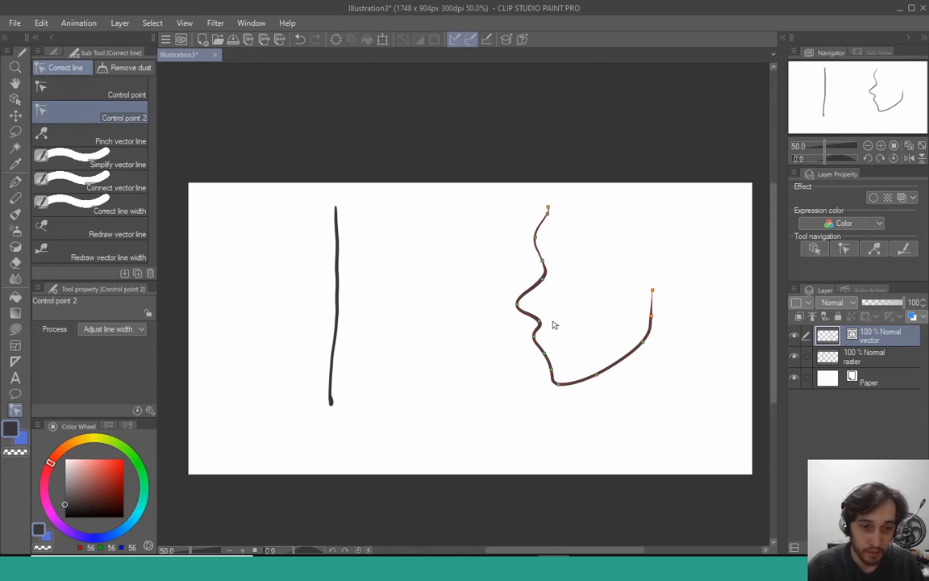
mouse_move(539, 322)
mouse_down()
mouse_move(554, 324)
mouse_move(526, 339)
mouse_move(533, 361)
mouse_move(544, 375)
mouse_move(557, 371)
mouse_up()
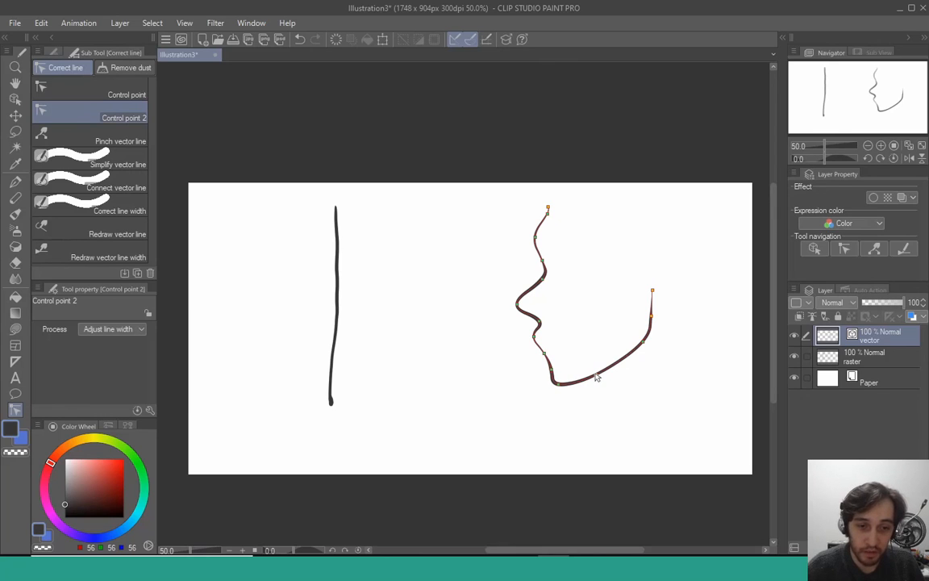
mouse_move(643, 344)
mouse_down()
mouse_move(626, 346)
mouse_move(638, 319)
mouse_up()
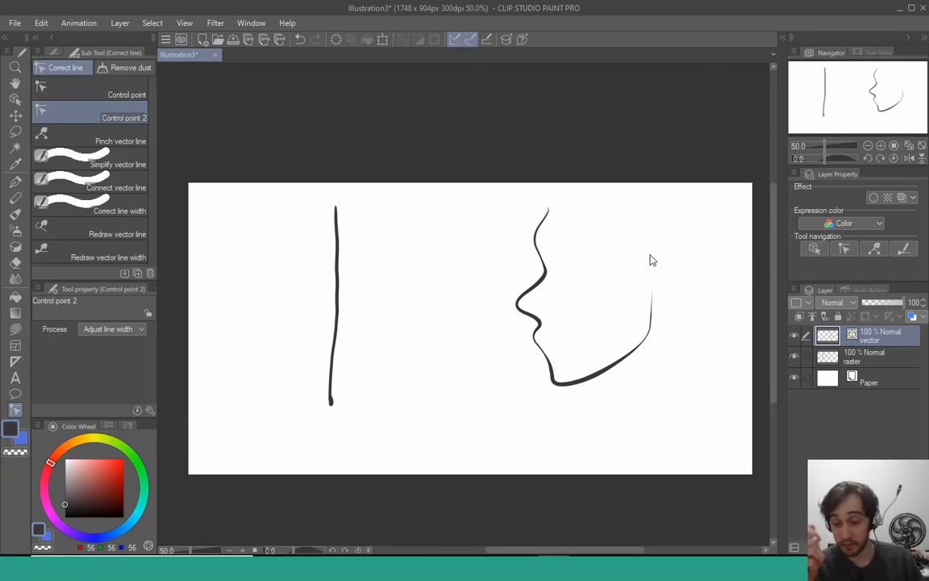
Step: Set the eraser to the Vector sub tool, and draw a G-pen stroke across the profile's forehead on the vector layer
key(e)
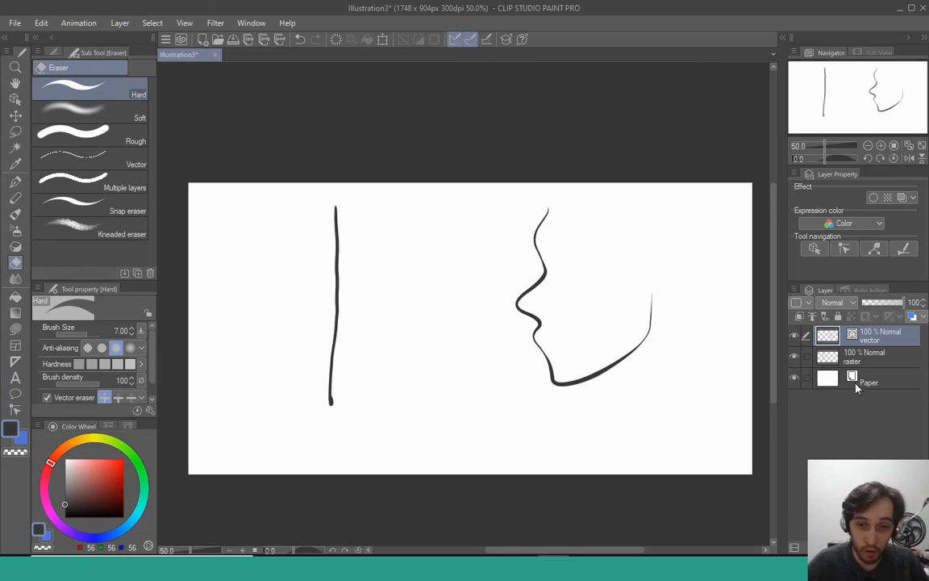
click(140, 165)
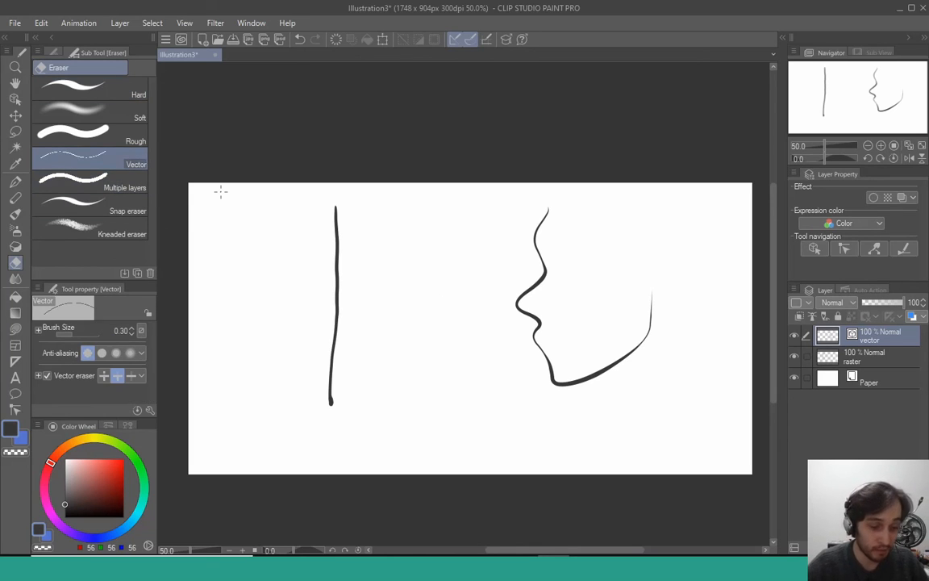
key(p)
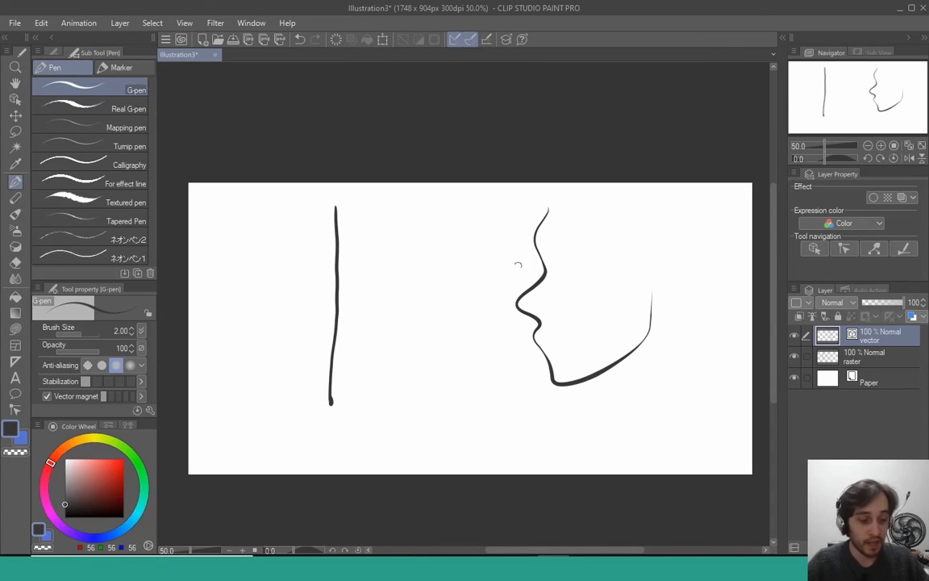
key(u)
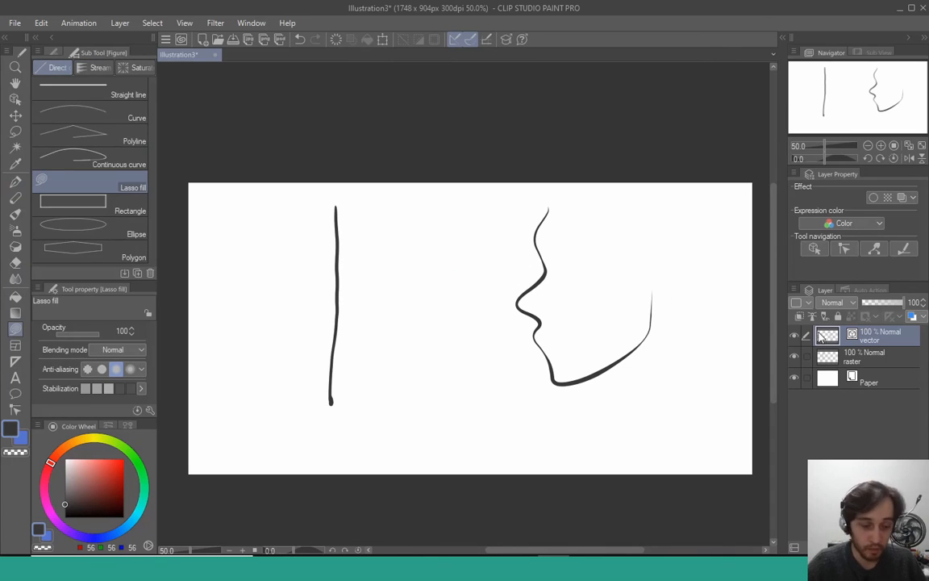
key(p)
drag(481, 264, 616, 242)
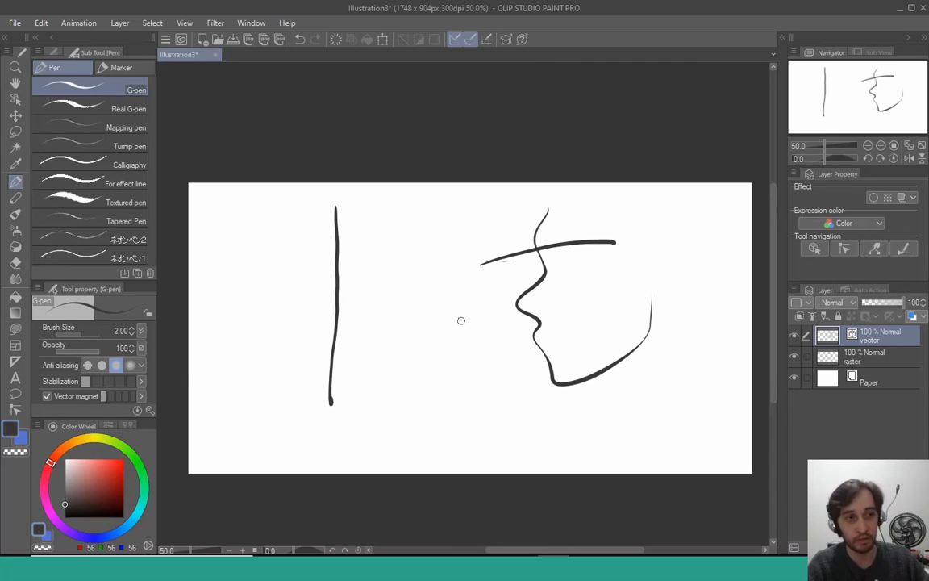
Step: Erase the crossing stroke's part inside the face with the Vector eraser, and undo both the erasure and the stroke
key(e)
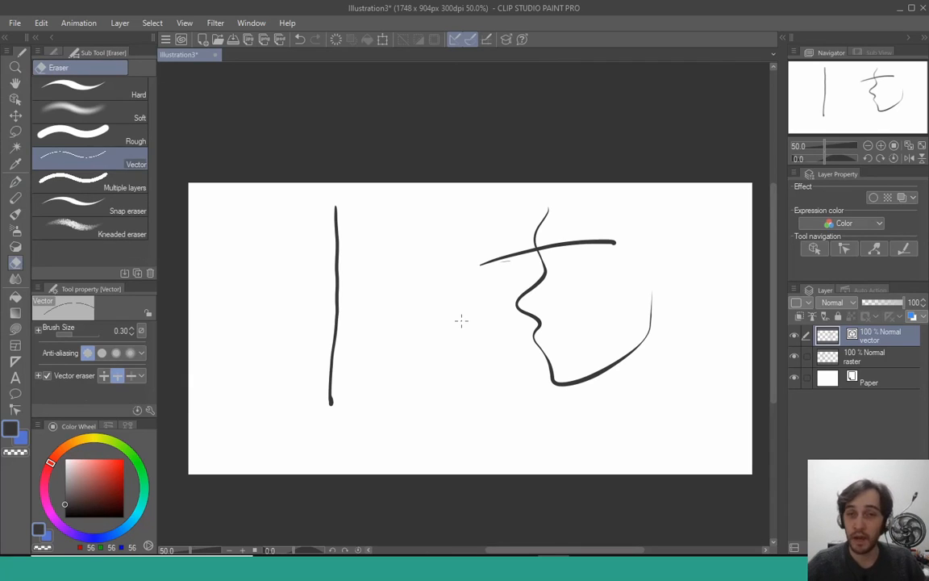
click(574, 239)
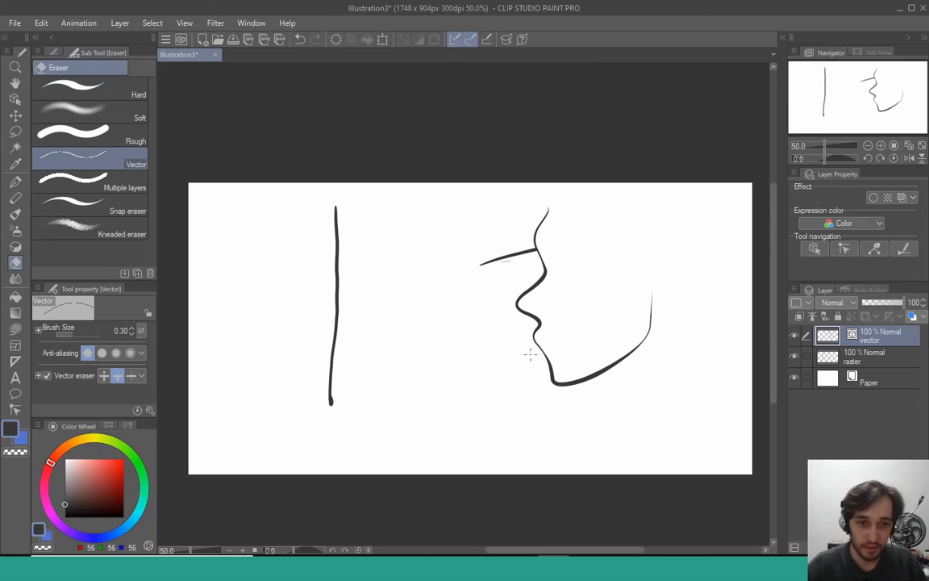
key(ctrl+z)
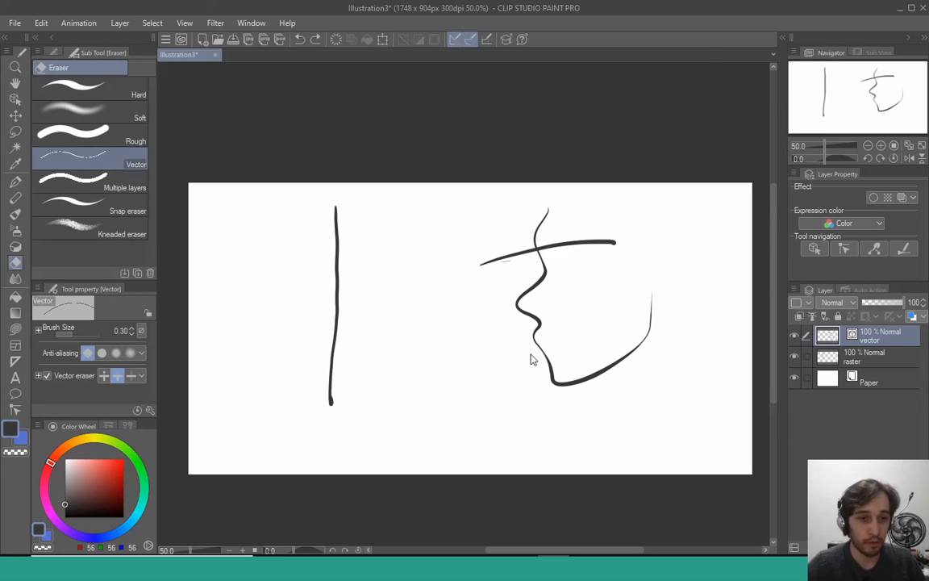
key(ctrl+z)
Step: Draw an angular zigzag G-pen line across the profile, and erase its part inside the face up to the intersections with the Vector eraser
key(p)
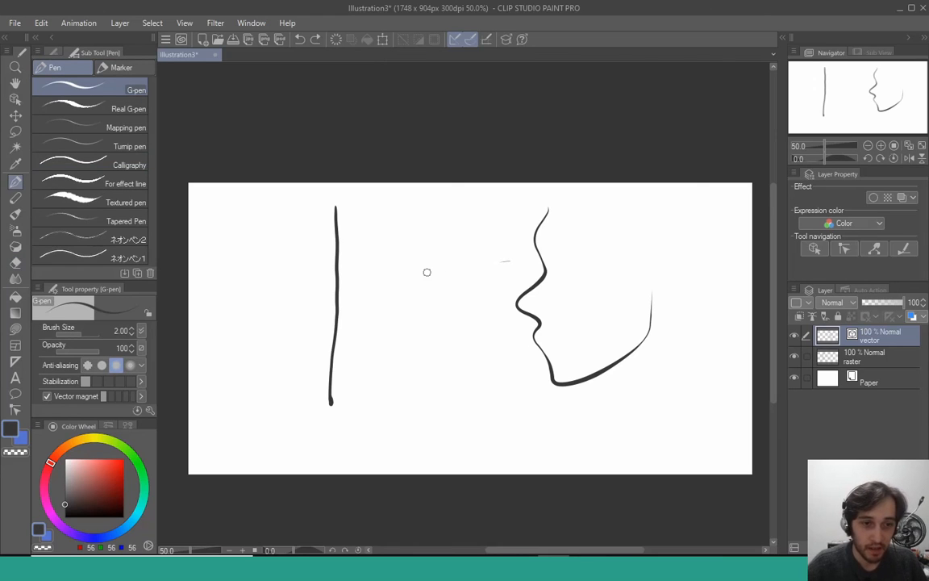
mouse_move(409, 267)
mouse_down()
mouse_move(483, 337)
mouse_move(503, 326)
mouse_move(491, 284)
mouse_move(510, 281)
mouse_move(517, 328)
mouse_move(532, 325)
mouse_move(518, 237)
mouse_move(546, 236)
mouse_move(590, 330)
mouse_up()
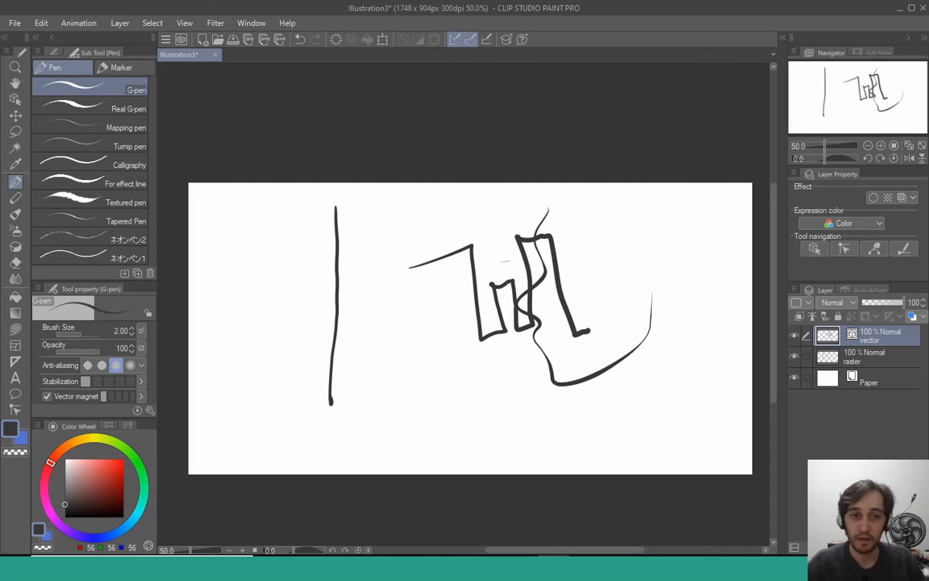
key(e)
drag(550, 296, 597, 300)
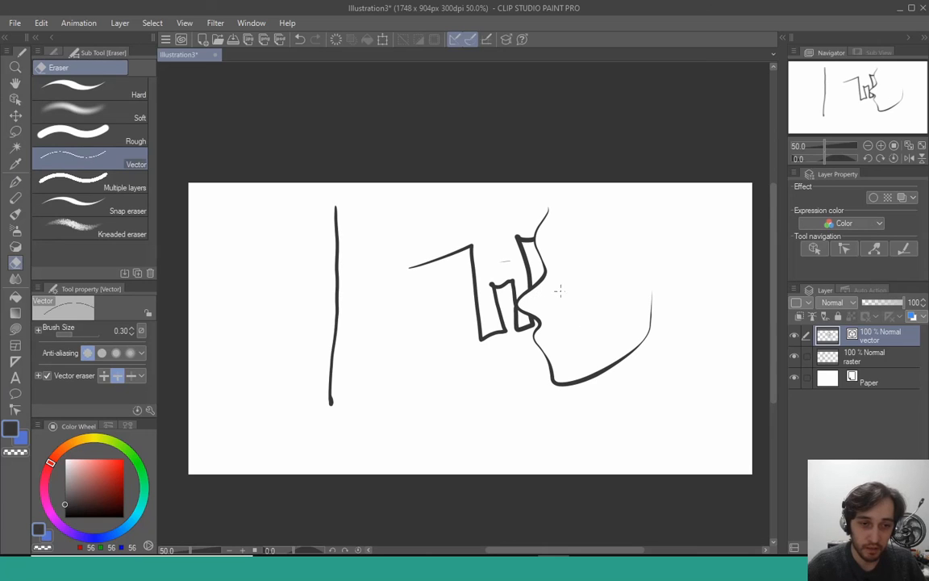
mouse_move(521, 302)
mouse_down()
mouse_move(517, 310)
mouse_move(491, 288)
mouse_up()
key(ctrl+z)
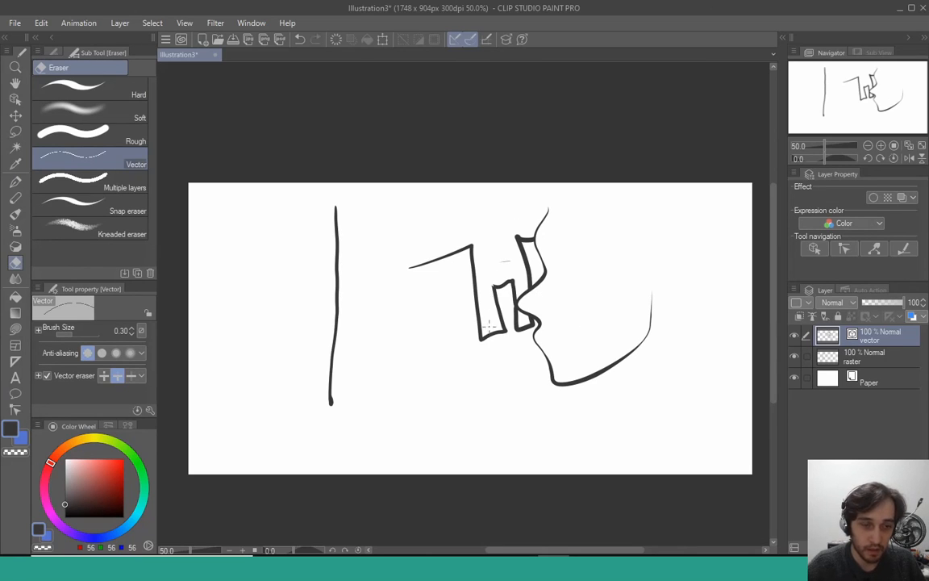
Step: Erase the straight vertical line on the raster layer with the Hard eraser
click(822, 356)
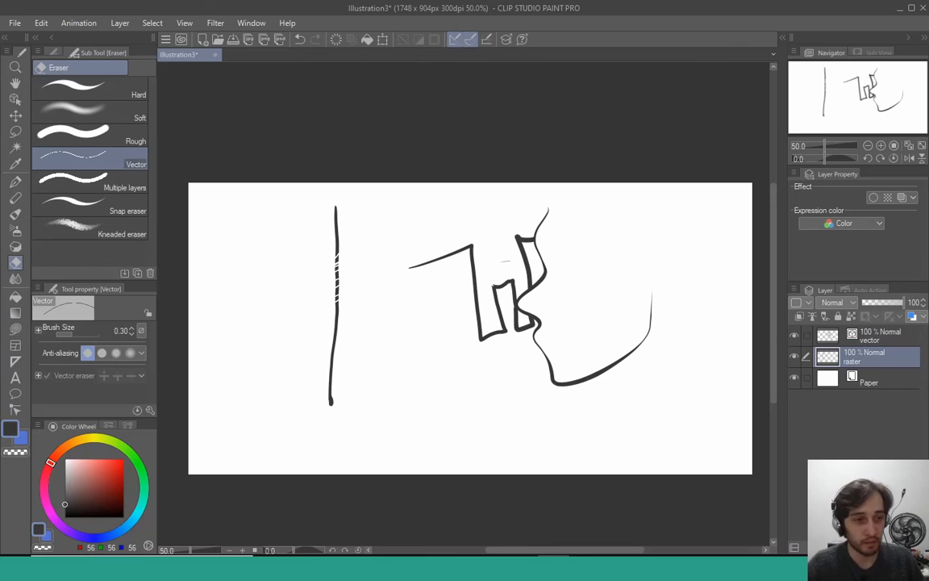
click(129, 92)
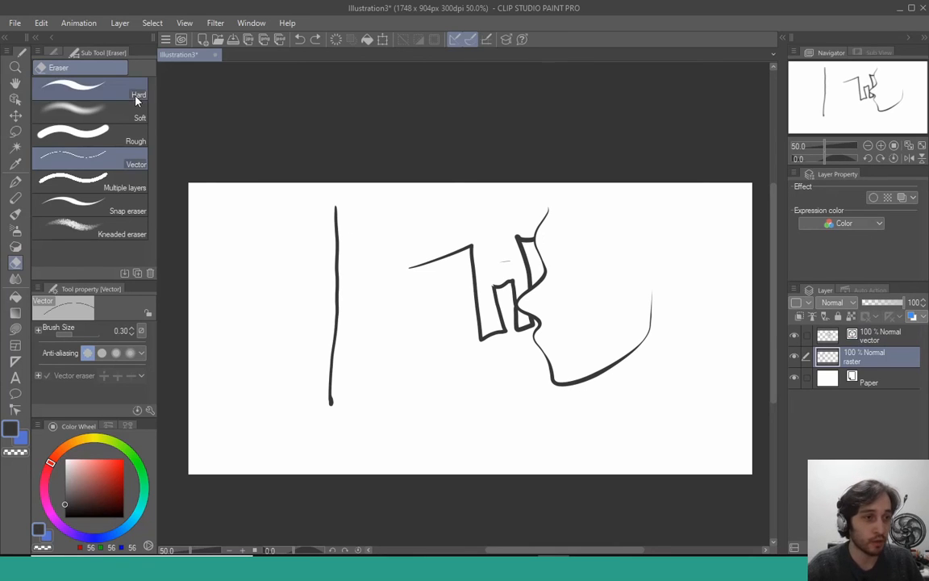
drag(352, 196, 331, 445)
drag(334, 349, 327, 411)
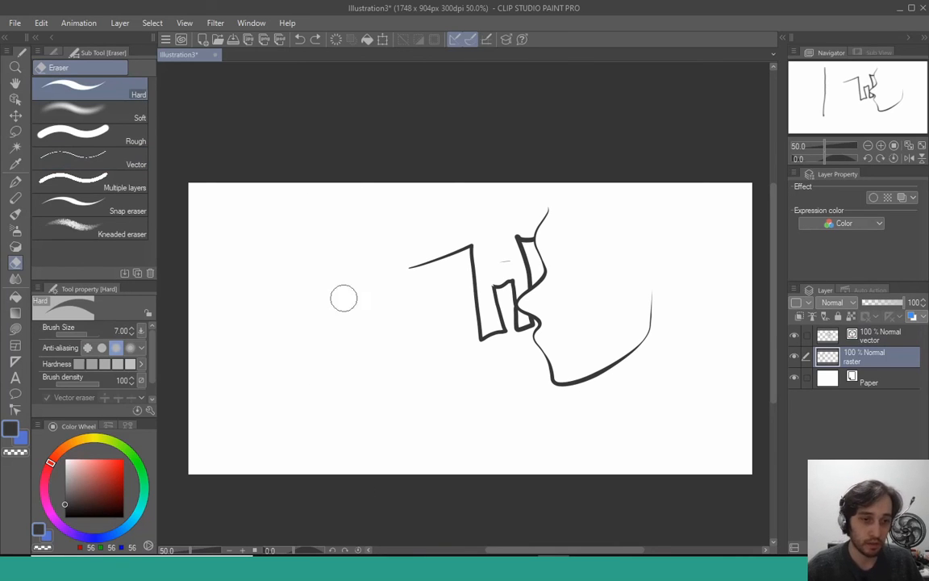